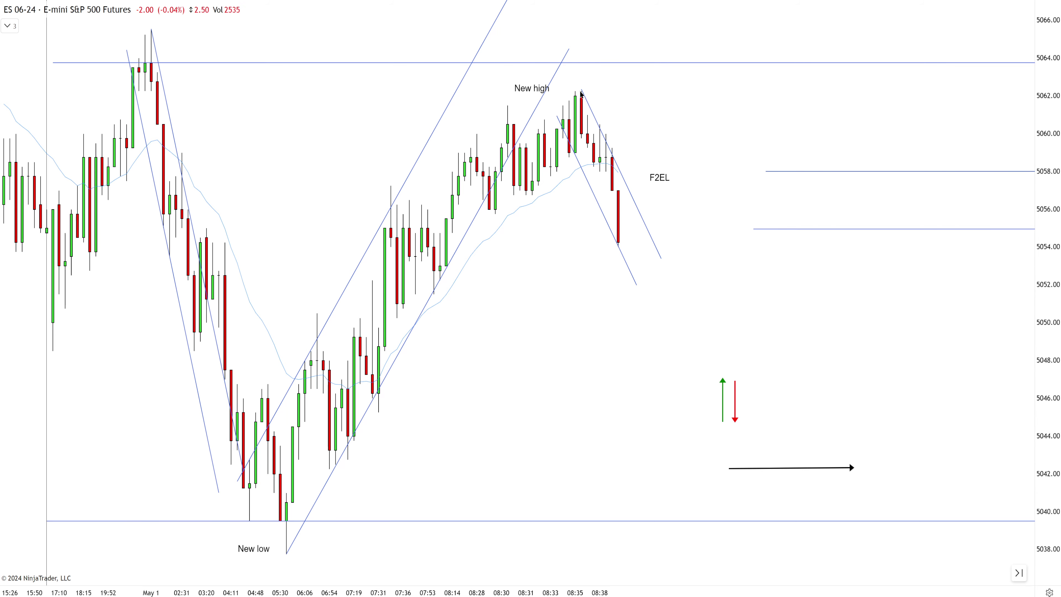
Step: Mark the high at the moving average near 08:43 with a downward arrow and place the F2EL label above it
scroll(616, 236, "up", 1)
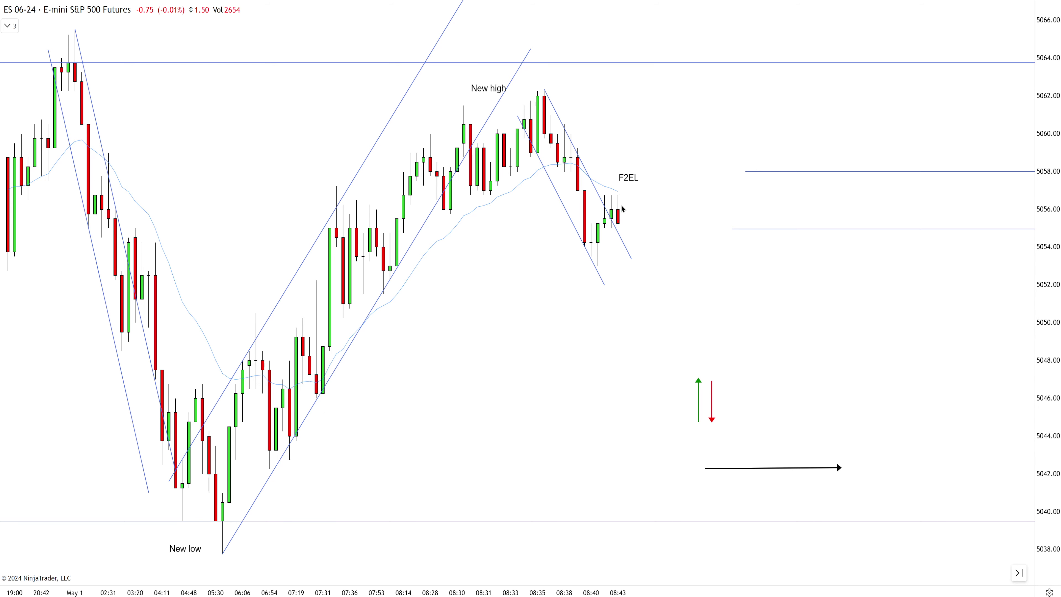
left_click(626, 186)
left_click(618, 163)
left_click(619, 190)
left_click_drag(631, 177, 617, 154)
left_click(660, 193)
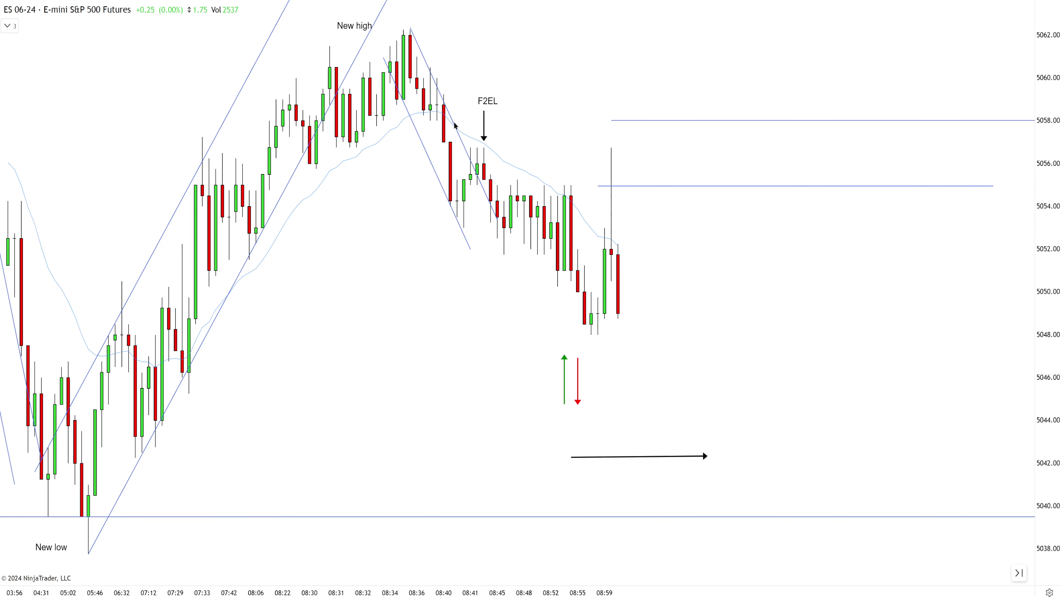
Step: Draw a wider descending channel from the 08:35 new high and a steep rising trend line along the rally from about 5046
left_click_drag(409, 28, 765, 398)
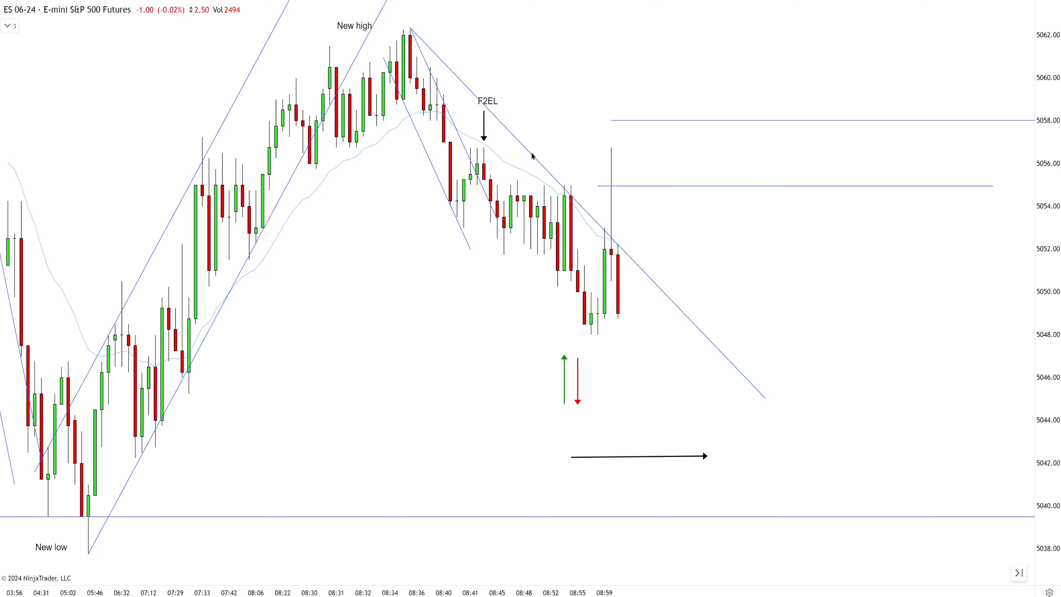
left_click_drag(543, 168, 495, 247)
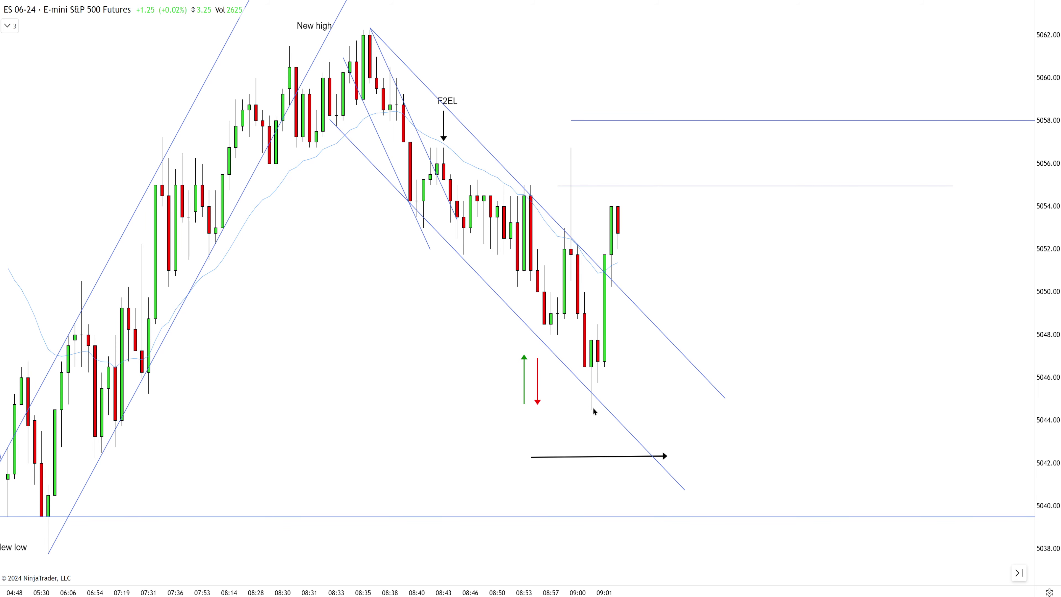
left_click(605, 377)
left_click(625, 198)
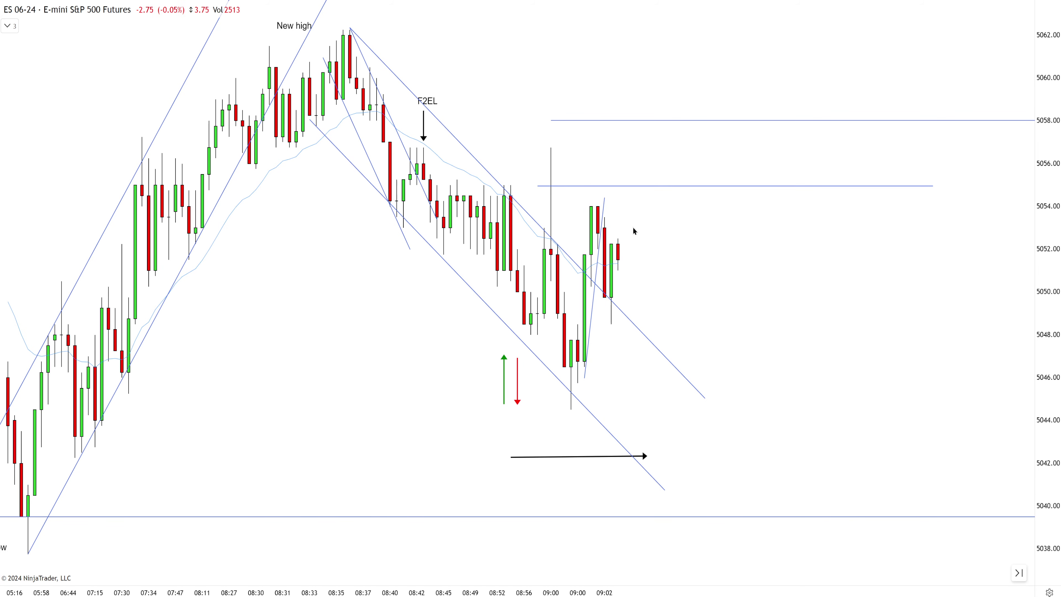
Step: Add a 2ES text label just above the small pullback high after 09:02
type("2")
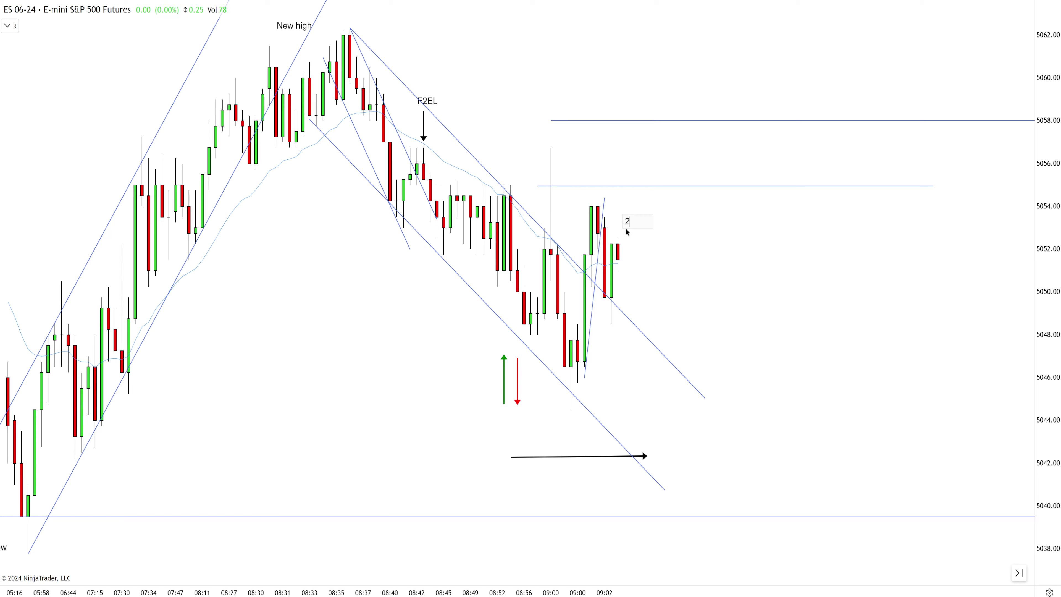
type("WA")
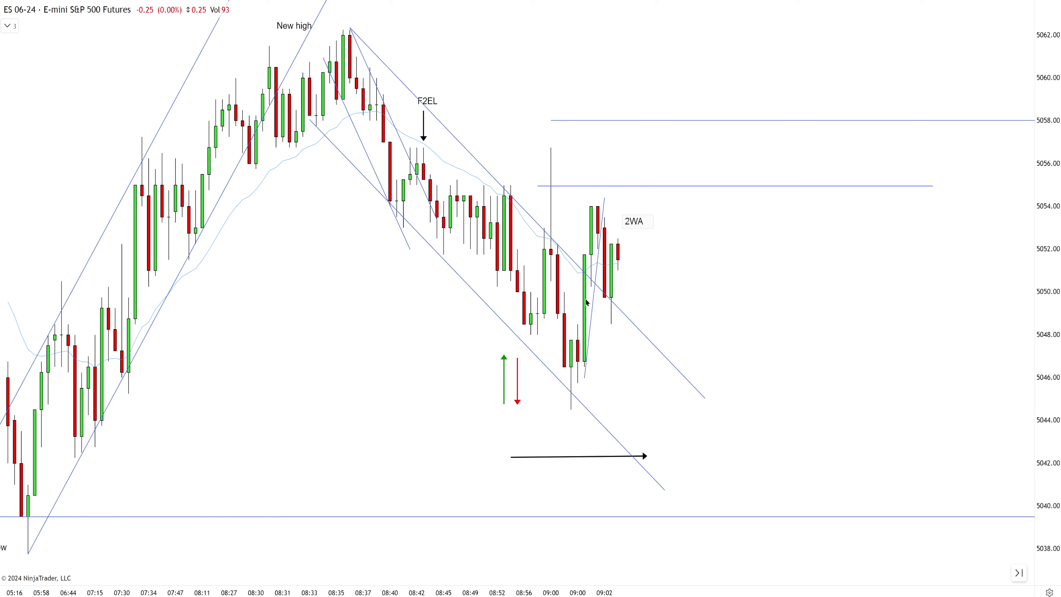
key("BackSpace")
key("BackSpace")
type("ES")
left_click(618, 251)
left_click_drag(635, 220, 628, 226)
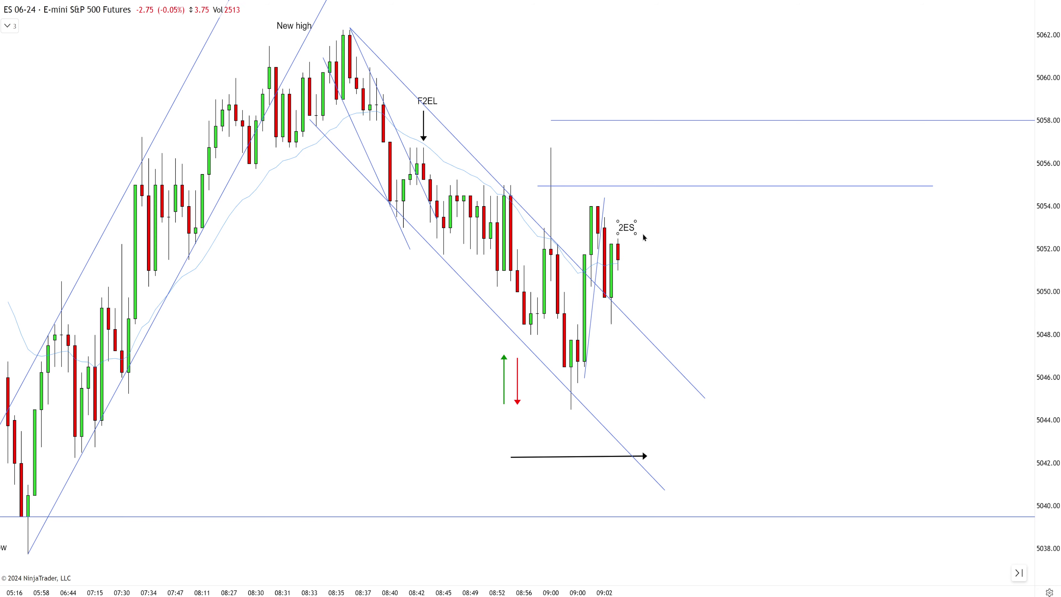
left_click(643, 236)
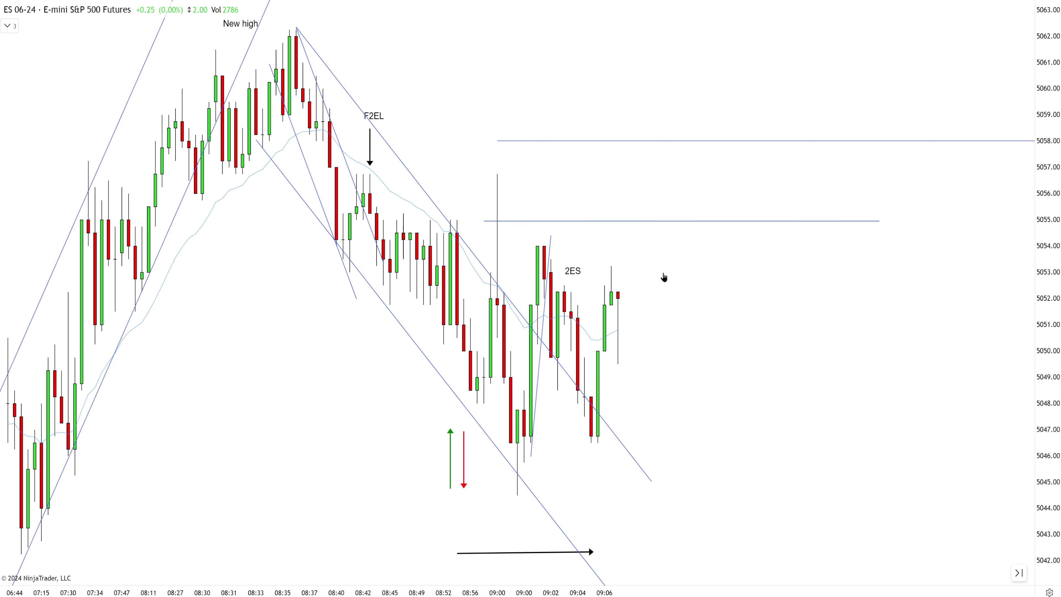
Step: Lower the short horizontal line to 5054 and place a 2ES TT label above the 09:07 high that tests it
left_click_drag(638, 221, 626, 247)
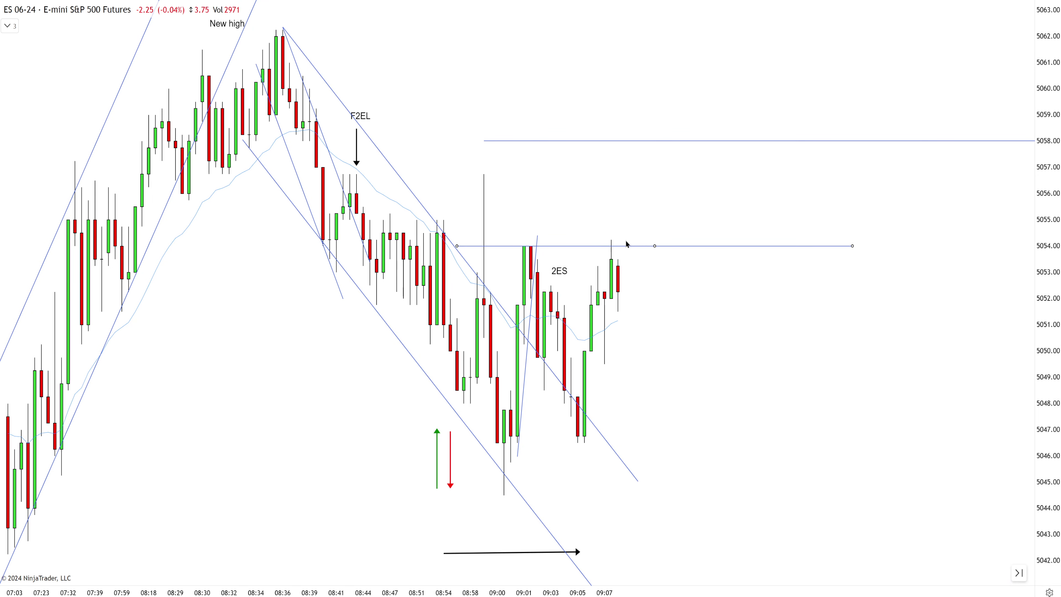
left_click(597, 215)
type("2ES TT")
left_click(632, 247)
left_click_drag(621, 222, 622, 230)
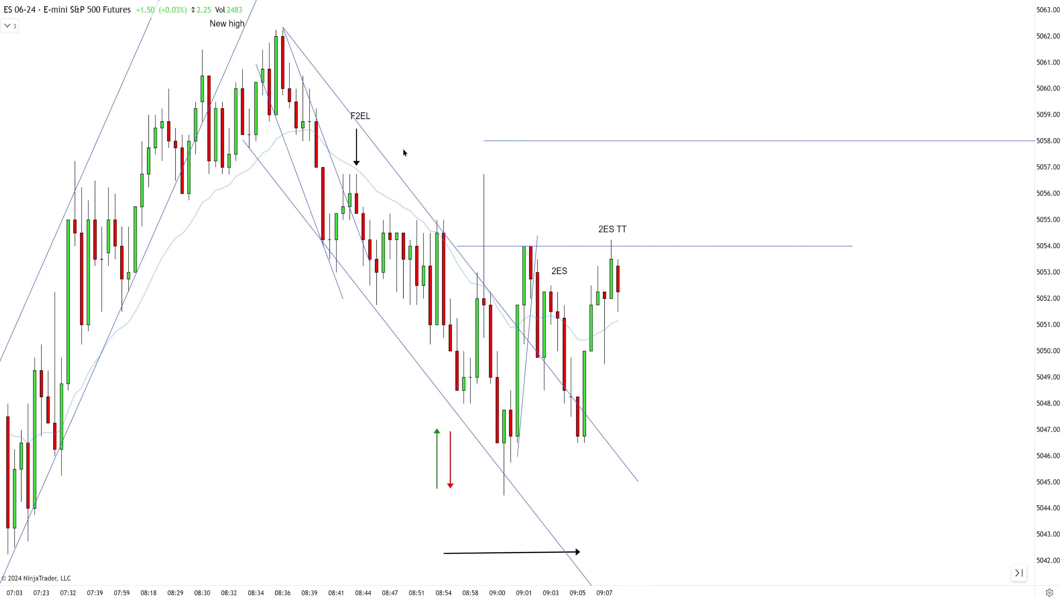
Step: Raise the long black horizontal arrow to about 5043 and draw an upward black arrow along each of the two rallies toward 5054
left_click(533, 552)
left_click_drag(532, 552, 533, 537)
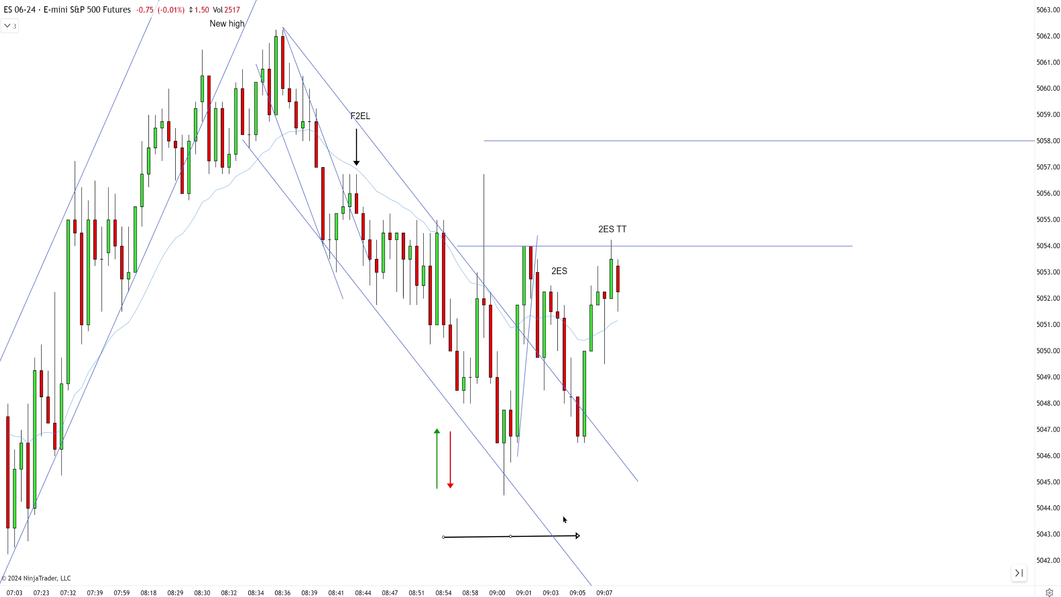
left_click(563, 520)
mouse_move(504, 458)
left_mouse_down()
mouse_move(525, 347)
mouse_move(524, 260)
left_mouse_up()
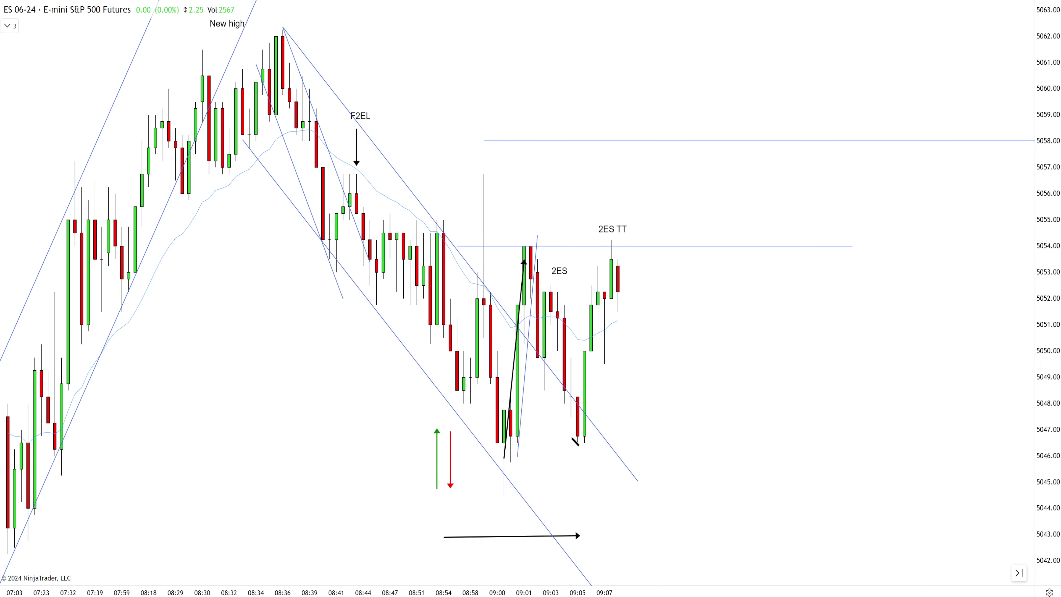
left_click_drag(571, 437, 598, 256)
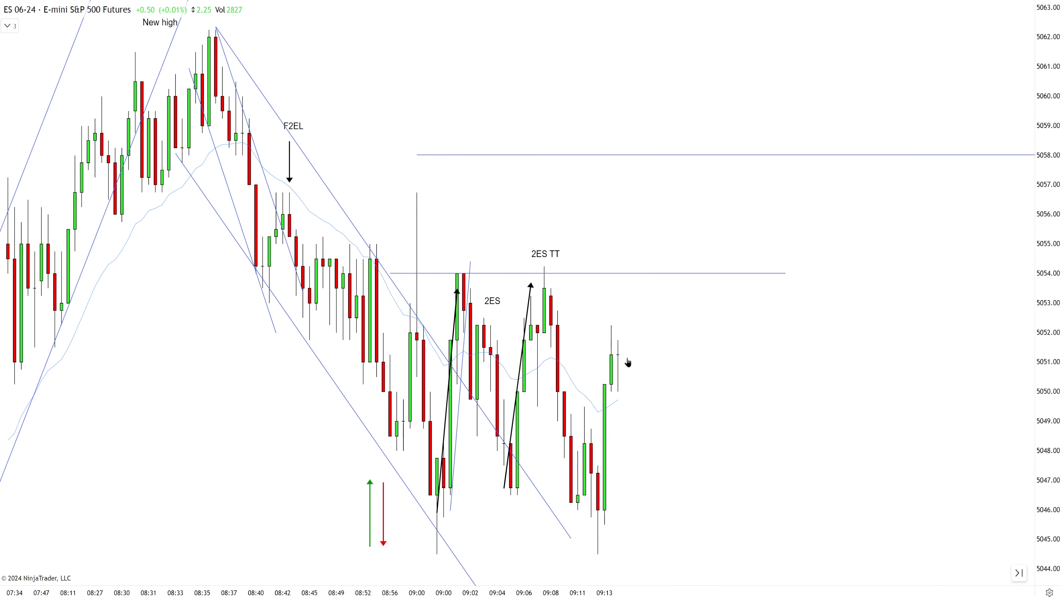
Step: Copy the 5054 horizontal line down to 5046 and draw a steep rising trend line from the low just below it
left_click_drag(600, 274, 602, 510)
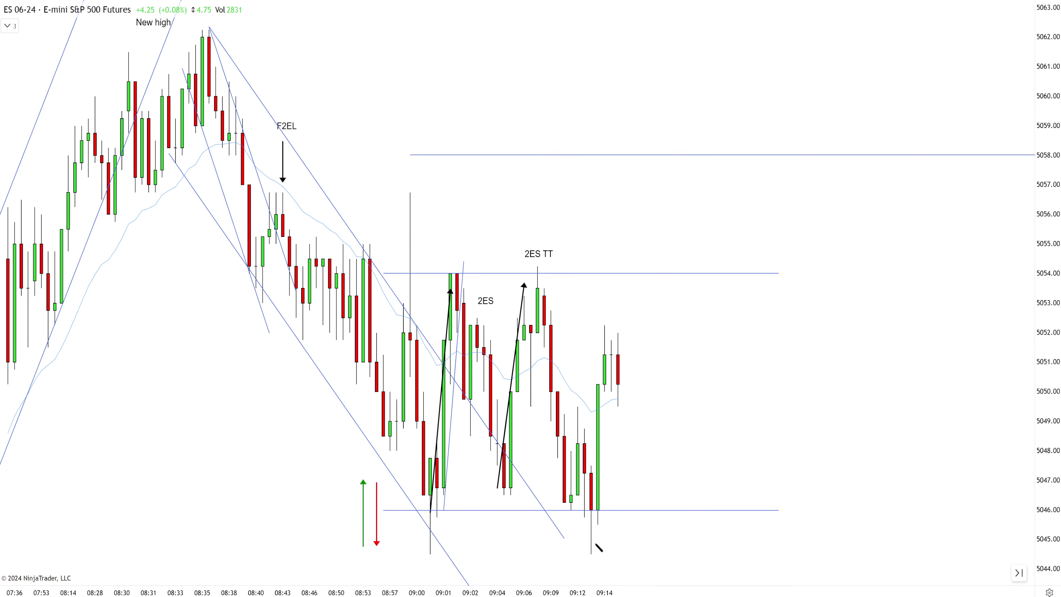
mouse_move(591, 549)
left_mouse_down()
mouse_move(642, 304)
mouse_move(638, 279)
mouse_move(630, 285)
left_mouse_up()
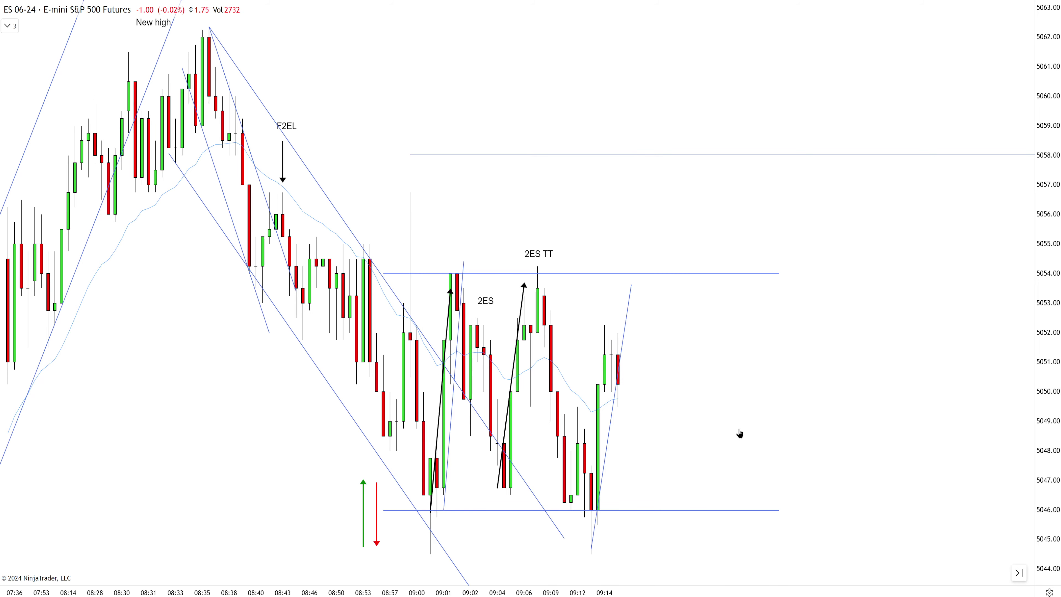
Step: Bound the small trading range after 09:13 with a short line at 5052 and another near 5048.7
left_click_drag(739, 434, 649, 425)
key("F2")
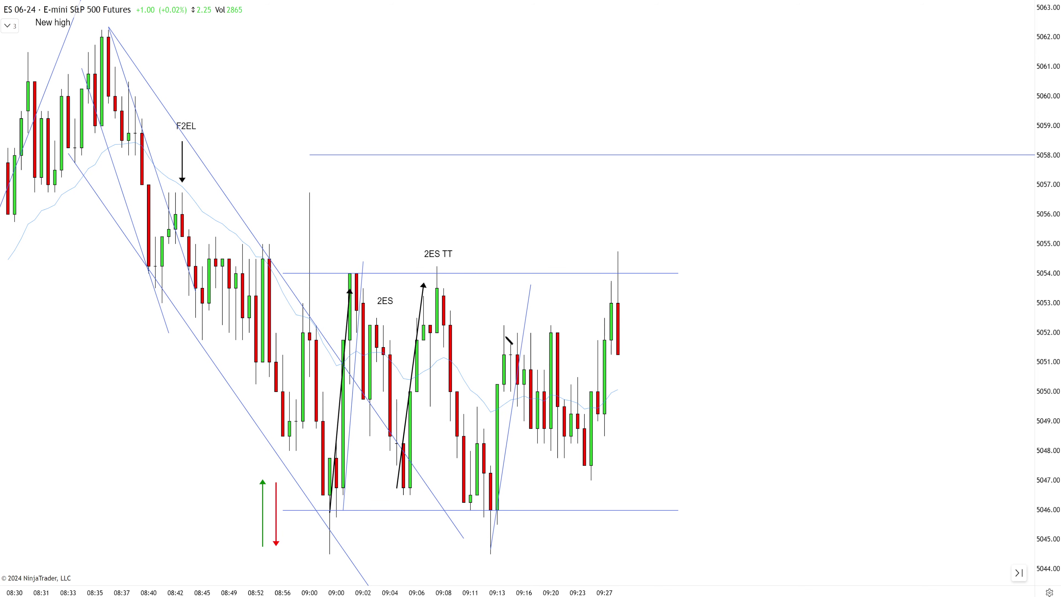
left_click(497, 333)
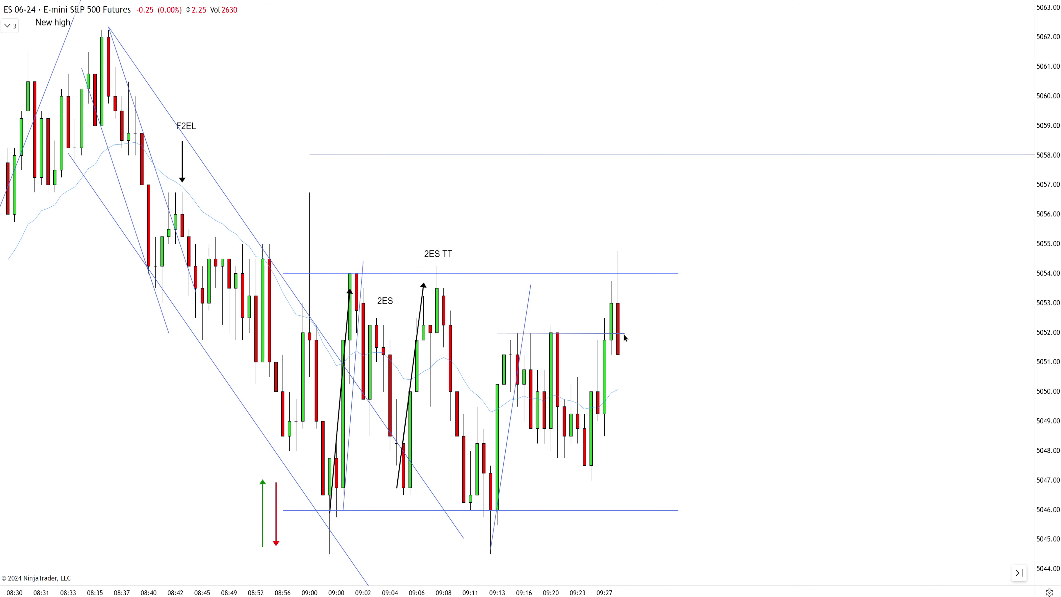
left_click(503, 433)
left_click(618, 429)
left_click(618, 430)
Step: Mark the 09:27 breakout high with a 2ES label and a short downward arrow beneath it
left_click(603, 231)
type("2ES")
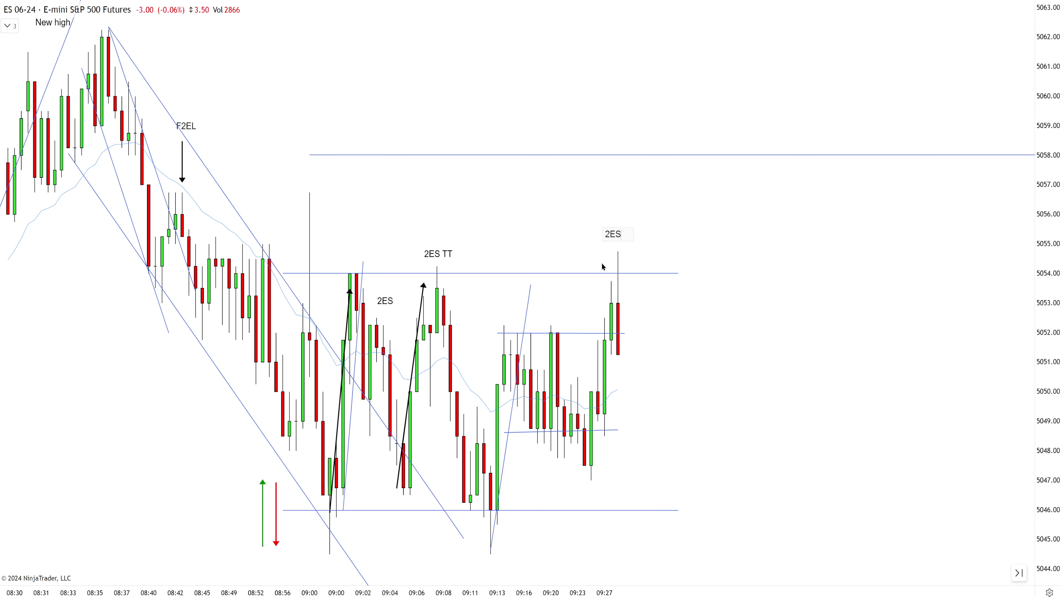
left_click(606, 476)
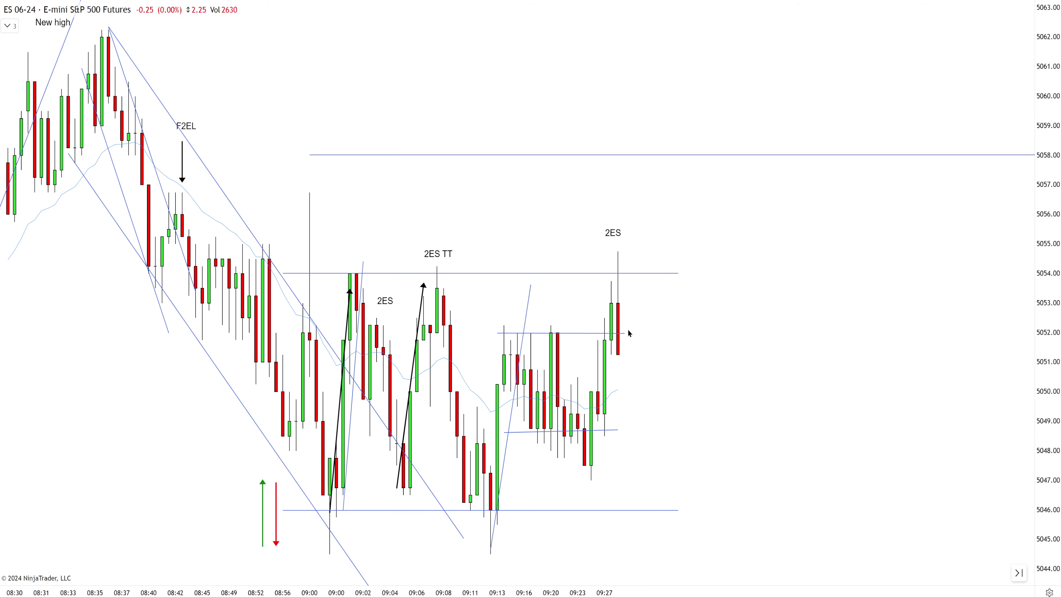
left_click(592, 229)
mouse_move(593, 229)
left_mouse_down()
mouse_move(567, 226)
mouse_move(618, 241)
left_mouse_up()
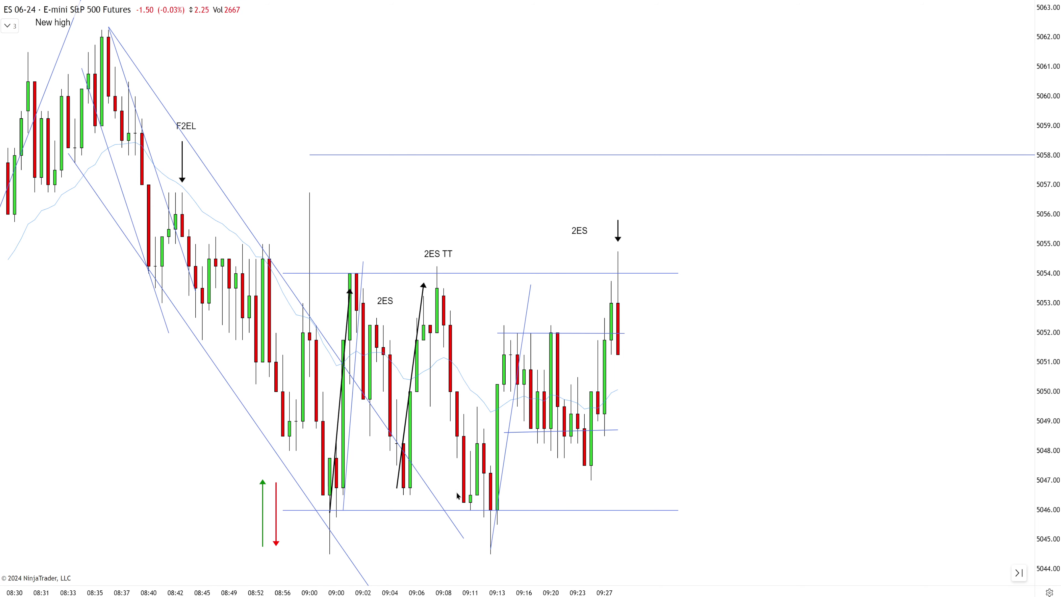
left_click_drag(579, 232, 619, 213)
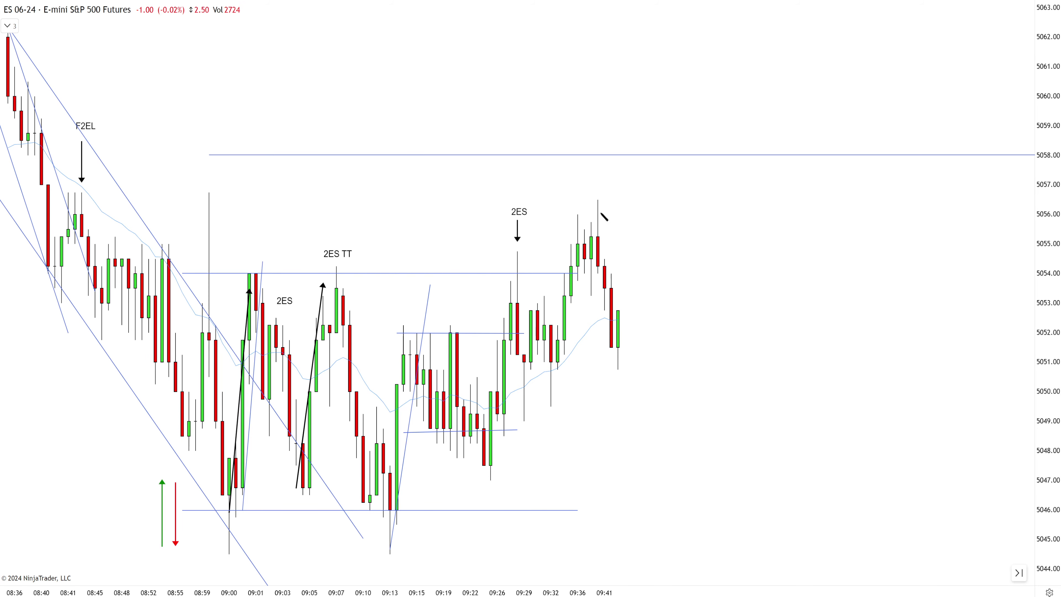
Step: Draw a steep falling trend line from the 5056.50 high near 09:40 and adjust its lower end
mouse_move(597, 201)
left_mouse_down()
mouse_move(611, 317)
mouse_move(643, 373)
left_mouse_up()
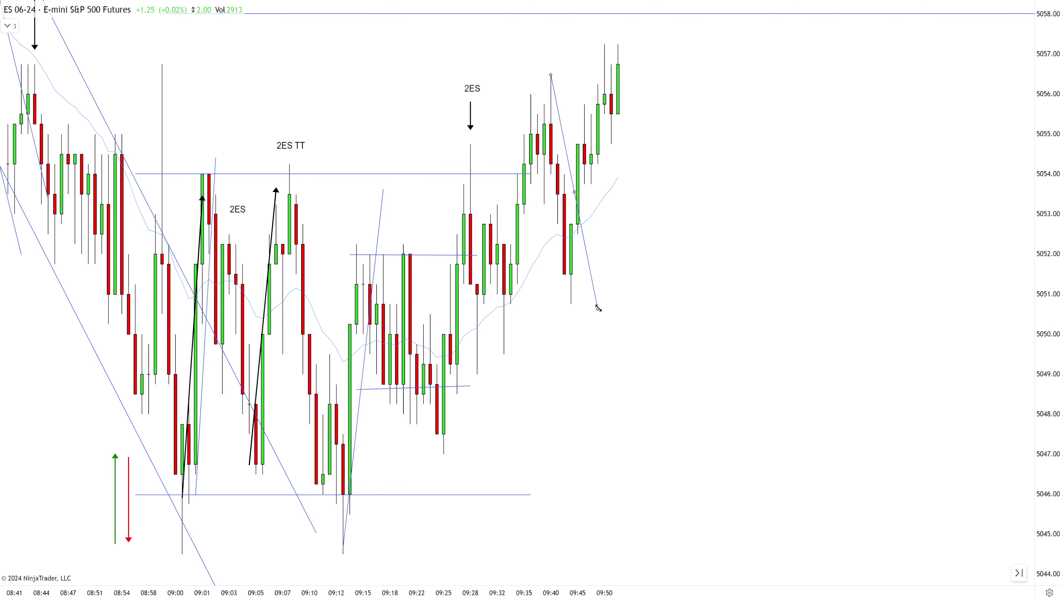
left_click(589, 304)
left_click_drag(589, 305, 584, 303)
left_click(633, 248)
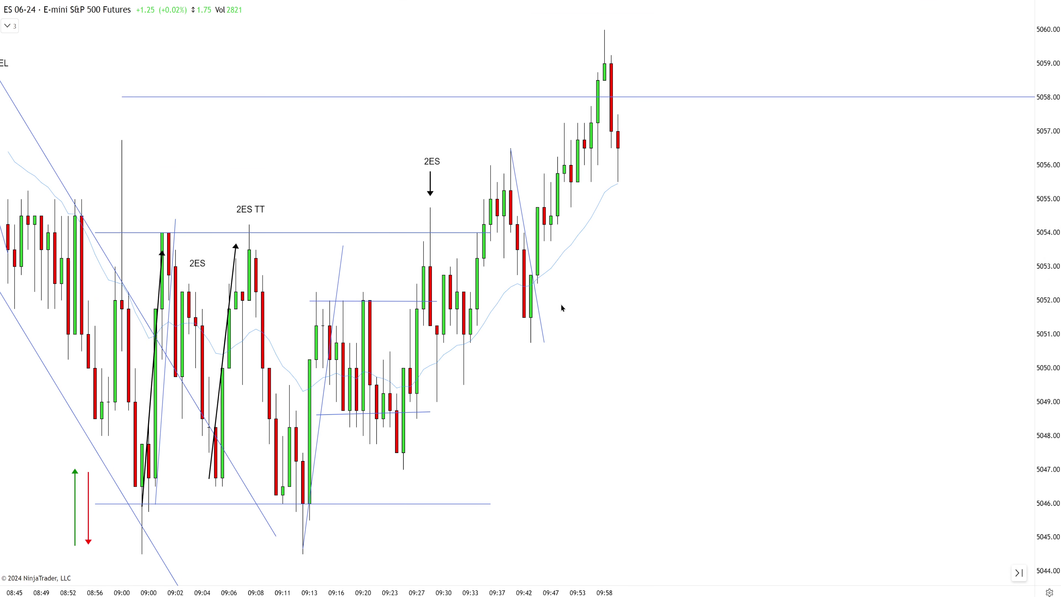
Step: Draw an extended rising channel from the 09:13 low under the later lows, with a parallel line along the highs
key("F3")
left_click(303, 553)
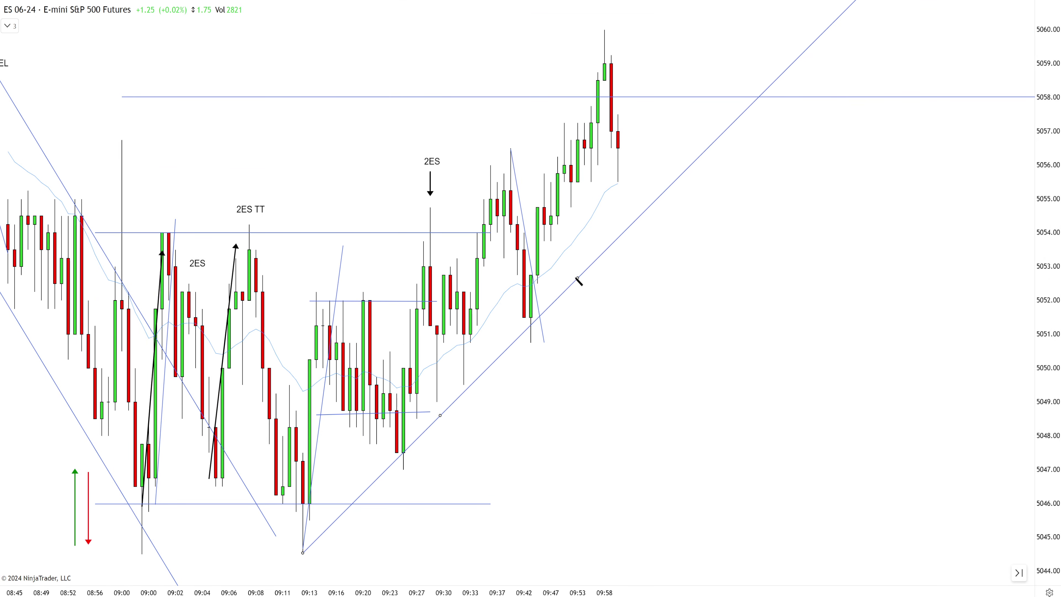
left_click_drag(522, 329, 452, 187)
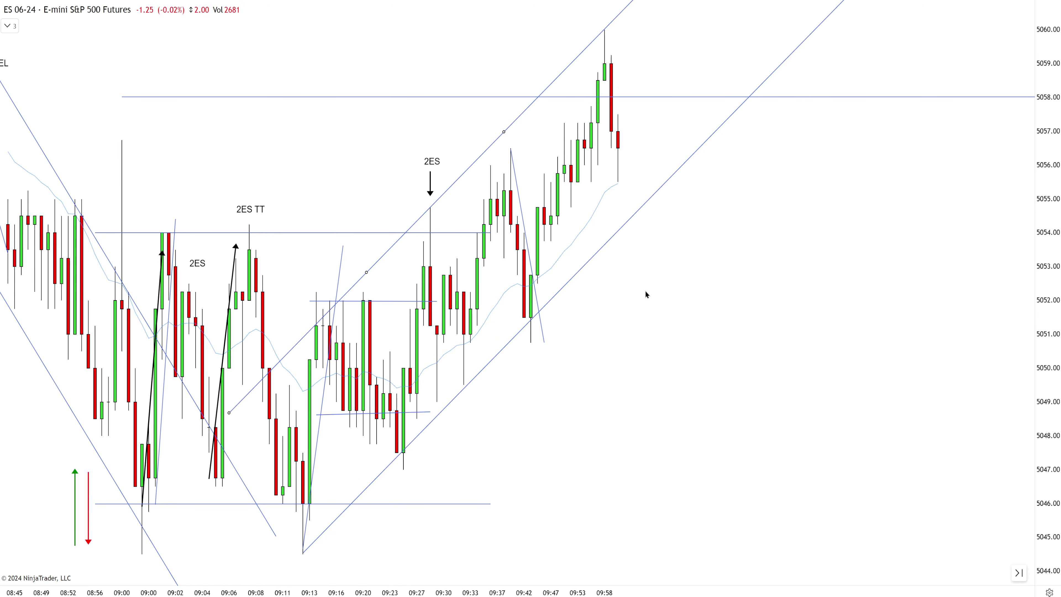
scroll(404, 316, "down", 5)
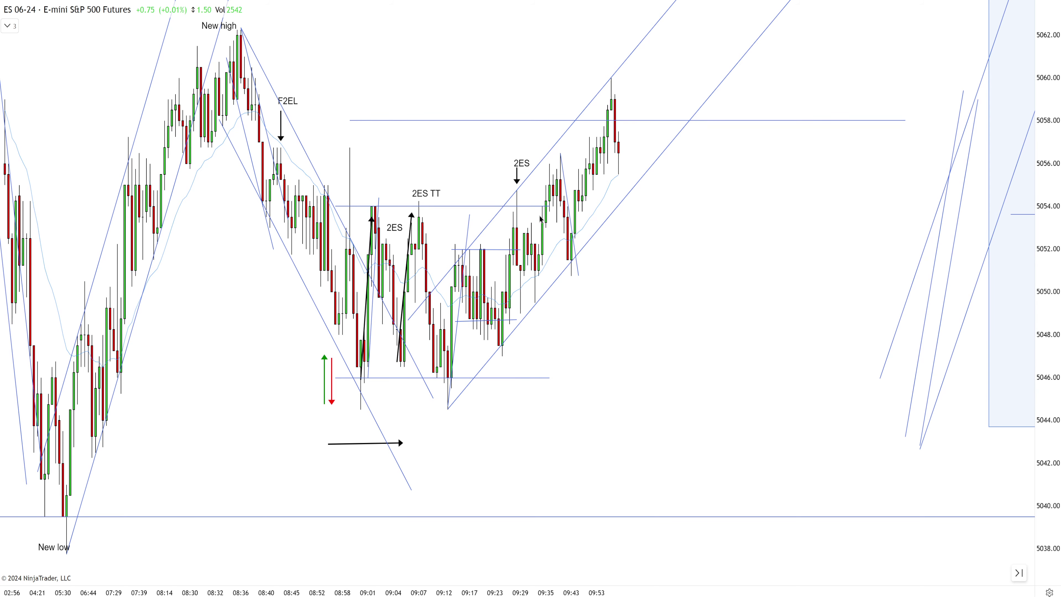
scroll(541, 229, "up", 4)
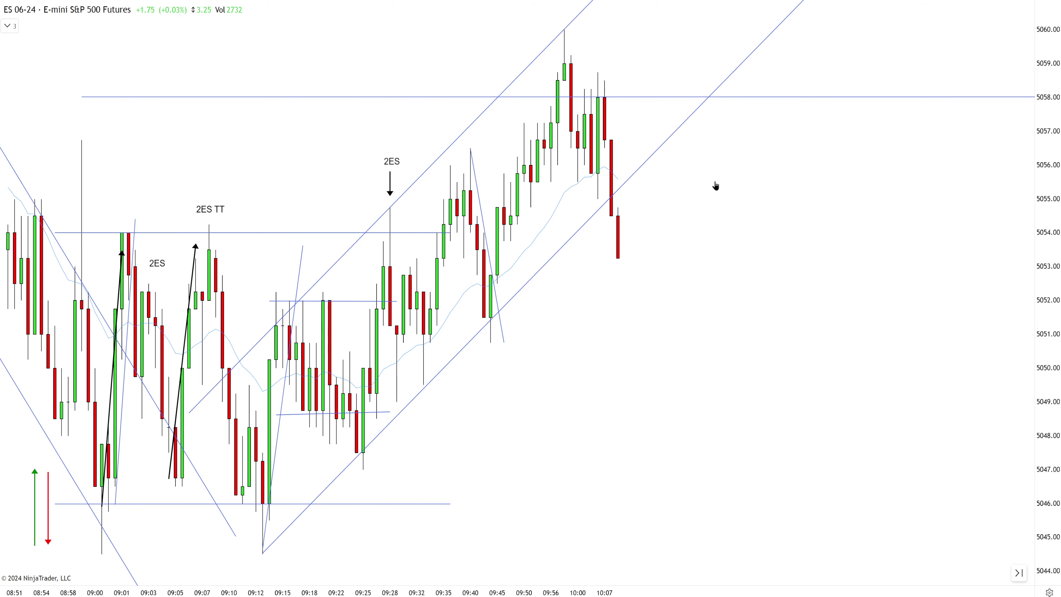
Step: Delete both lines of the extended rising channel
left_click(622, 165)
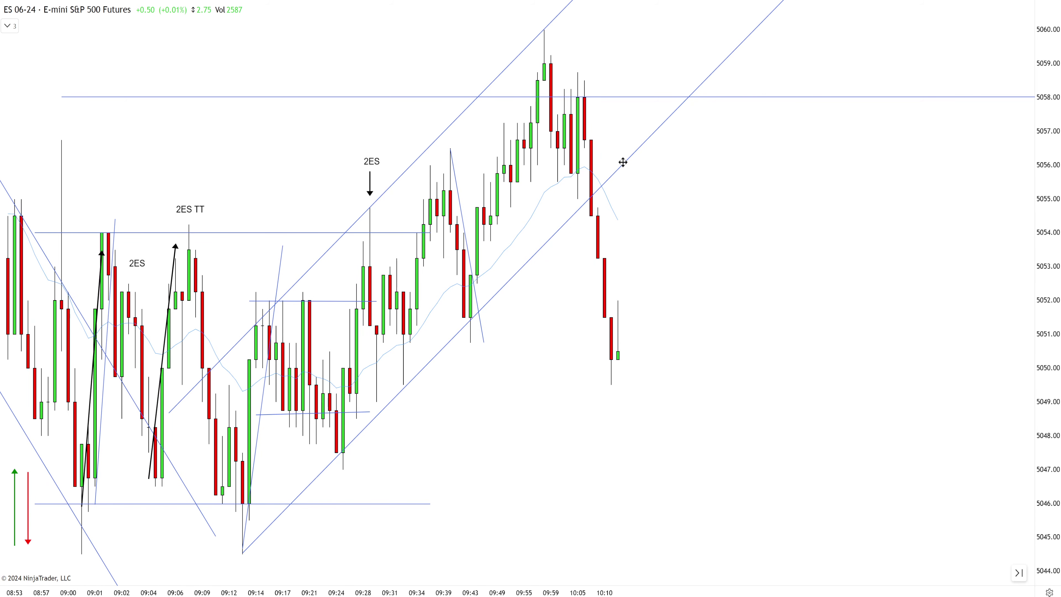
key("Delete")
left_click(463, 112)
key("Delete")
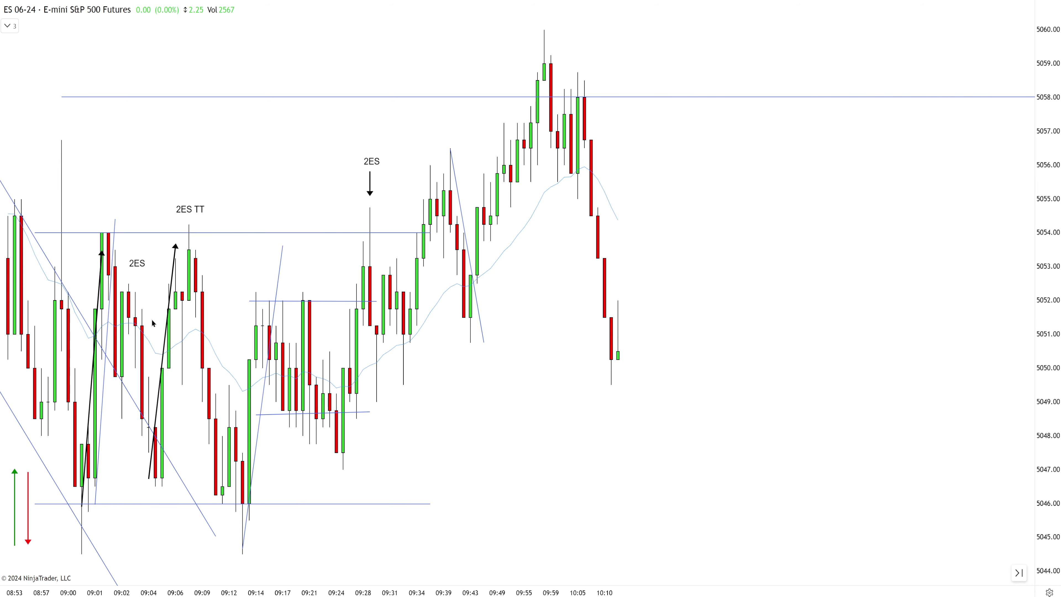
Step: Draw a steep falling channel from the 5058.50 high, using a parallel copy of the trend line on the other side of the bars
left_click_drag(585, 79, 624, 393)
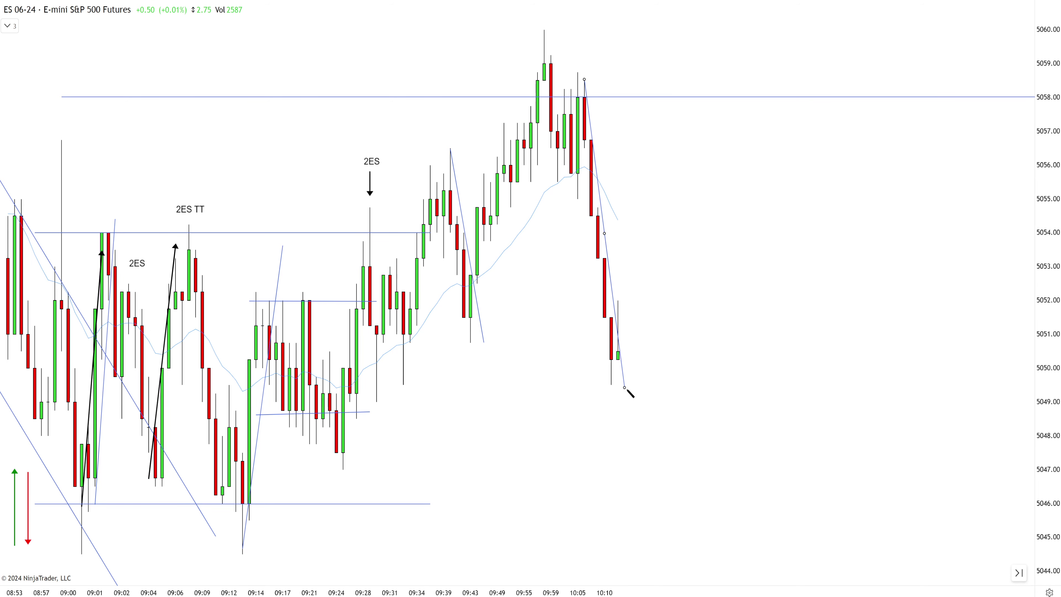
key("ctrl+c")
key("ctrl+v")
left_click_drag(609, 276, 593, 287)
left_click(699, 302)
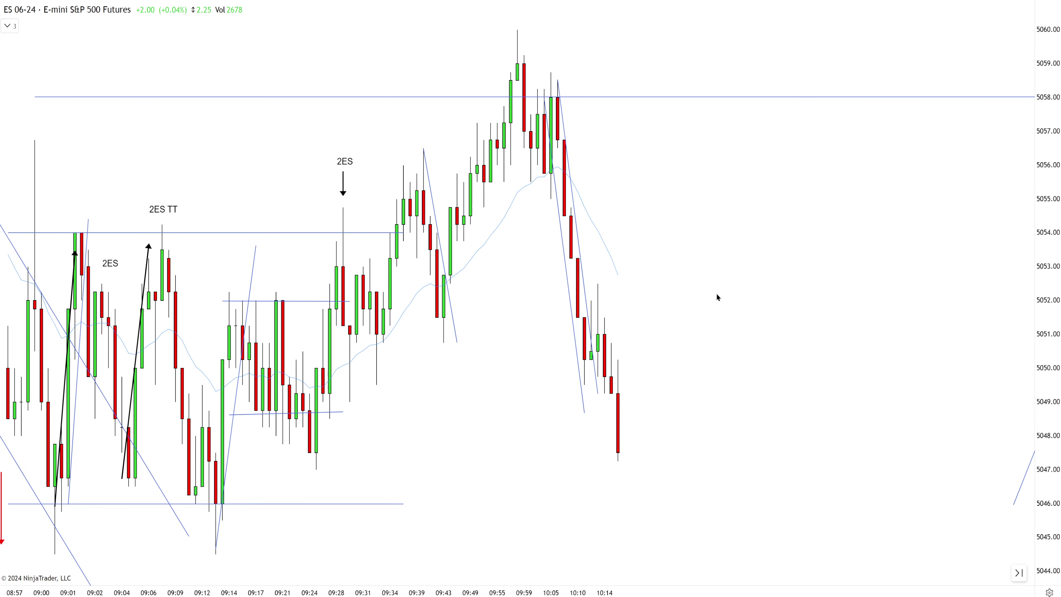
Step: Extend the 5046 horizontal line well past the latest bars
left_click_drag(357, 496, 939, 495)
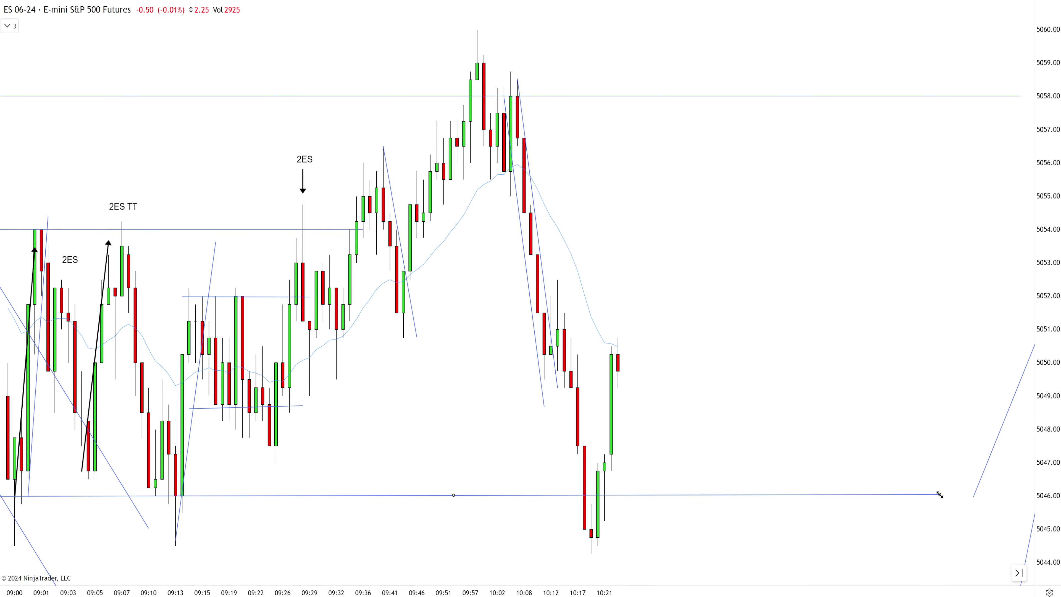
scroll(627, 449, "down", 8)
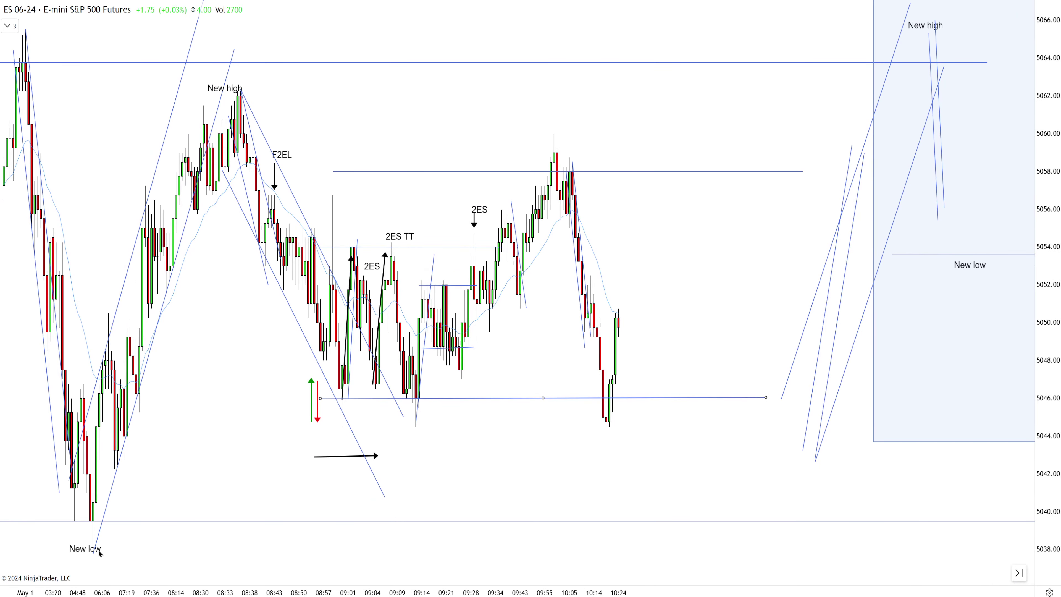
Step: Place a "New low" label beside the low just under the 5046 line at about 10:19
mouse_move(102, 553)
left_mouse_down()
mouse_move(568, 446)
mouse_move(587, 428)
left_mouse_up()
scroll(602, 410, "up", 5)
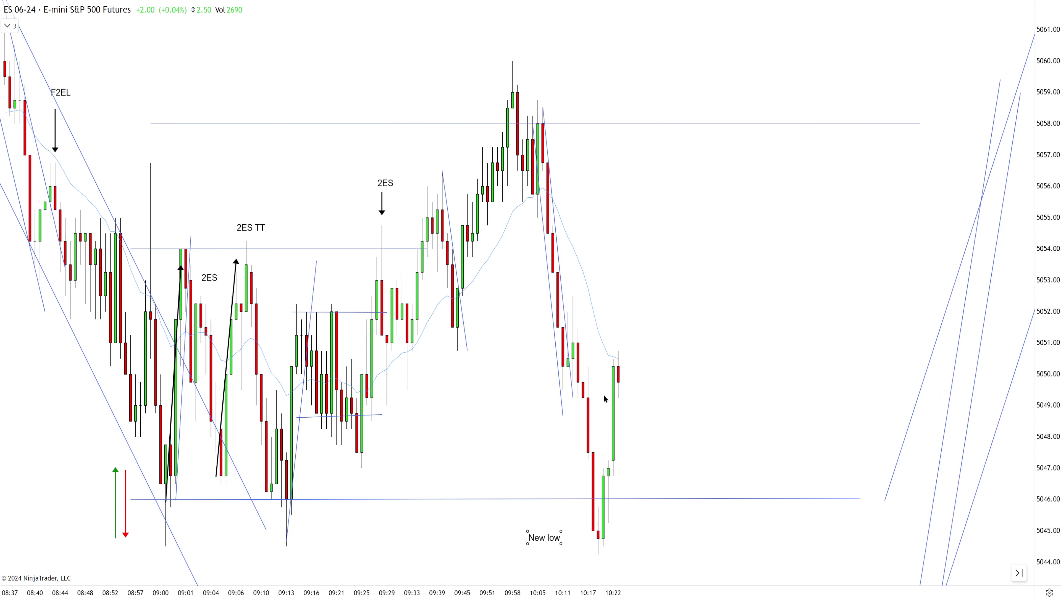
scroll(602, 395, "up", 2)
scroll(581, 443, "up", 2)
left_click_drag(529, 534, 565, 517)
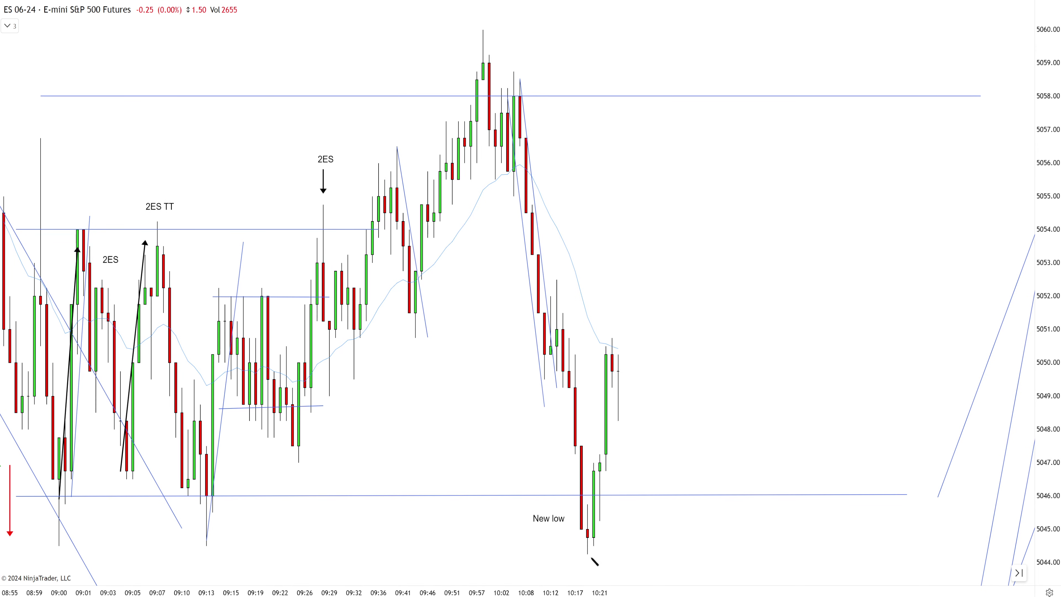
Step: Draw a steep rising channel from the 10:19 low, using a parallel copy of the trend line on the upper side of the bars
left_click(588, 556)
left_click(648, 274)
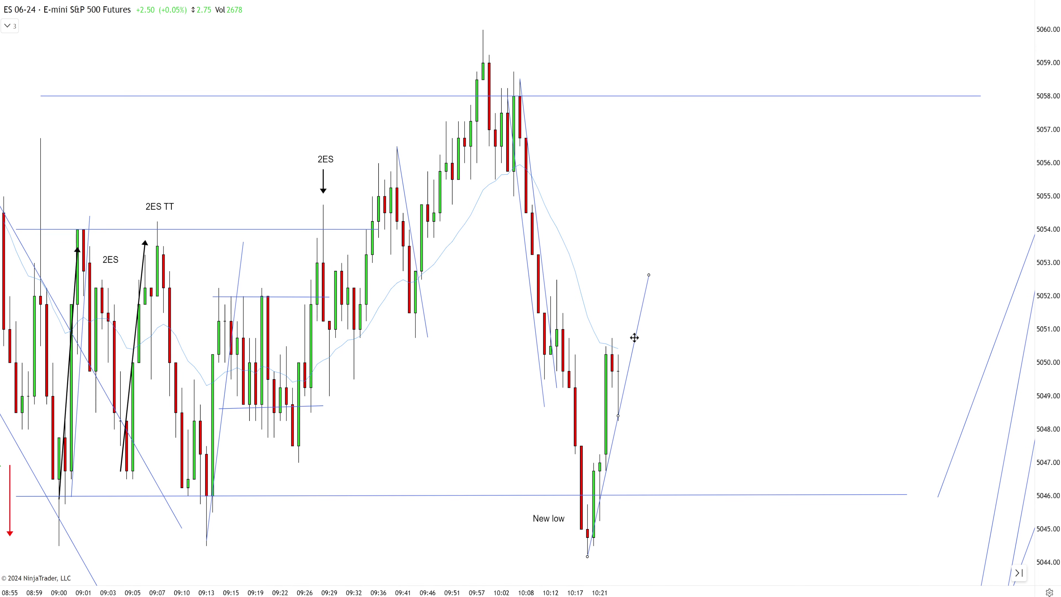
key("ctrl+c")
key("ctrl+v")
left_click_drag(634, 337, 613, 322)
left_click(665, 327)
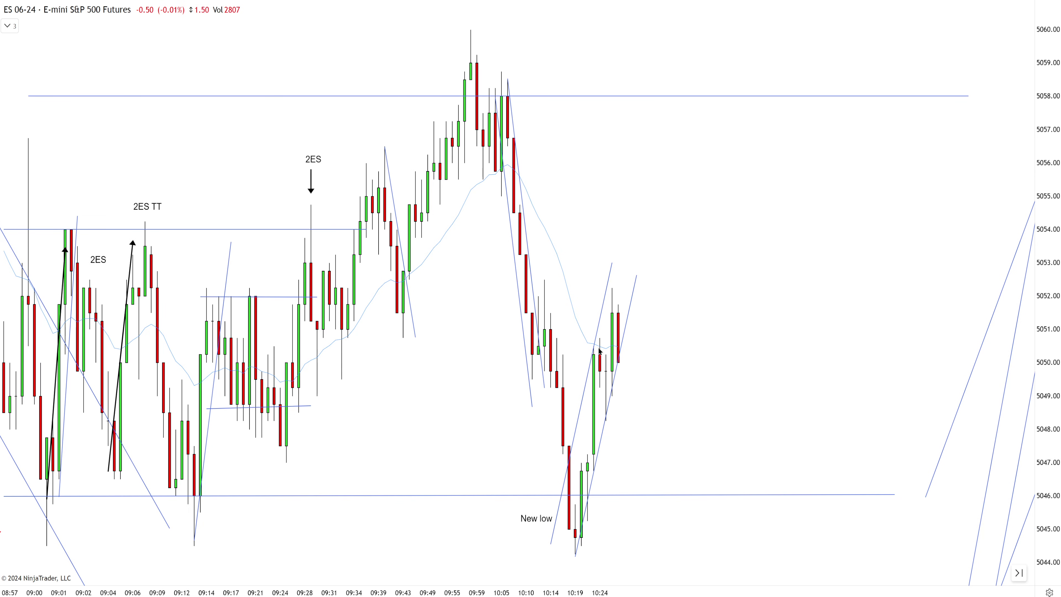
Step: Add "HL" and "F2ES" text labels below the latest pullback bars near 5049, and adjust the F2ES label's position
scroll(599, 348, "up", 1)
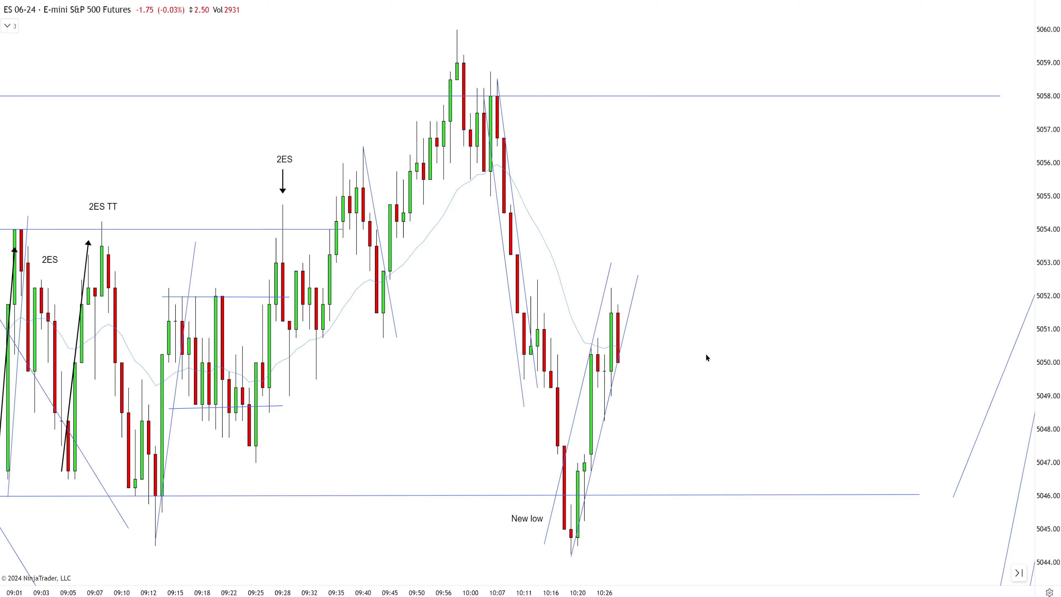
left_click_drag(706, 354, 689, 354)
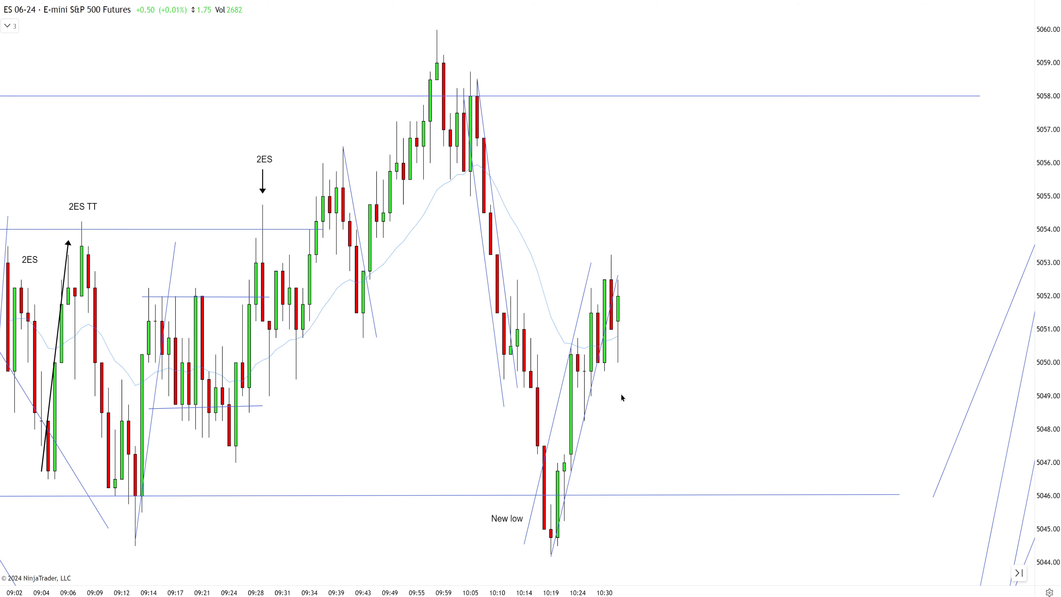
type("HL")
left_click(602, 401)
type("F2ES")
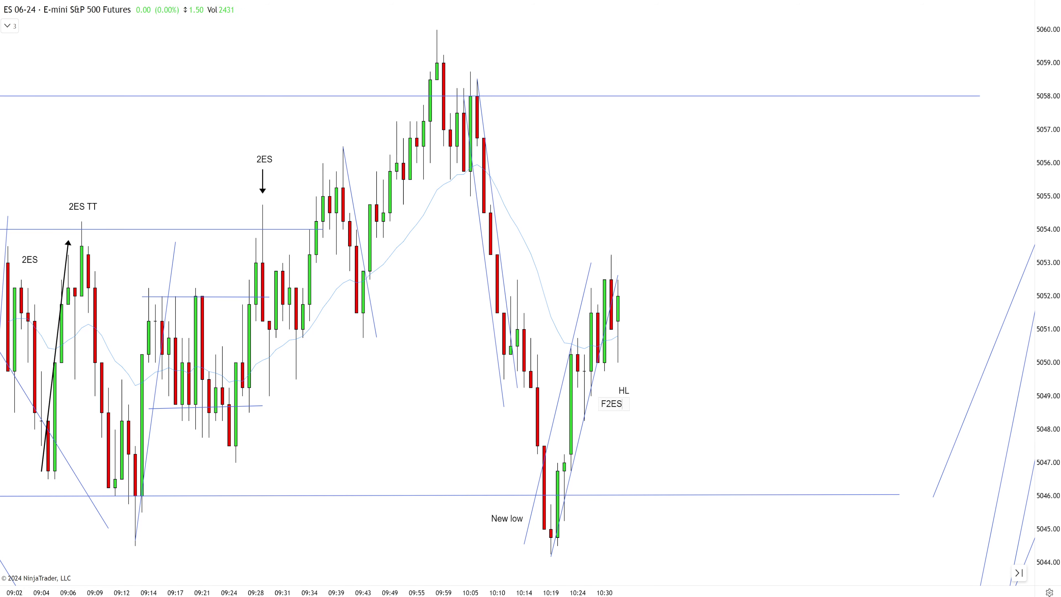
left_click(622, 323)
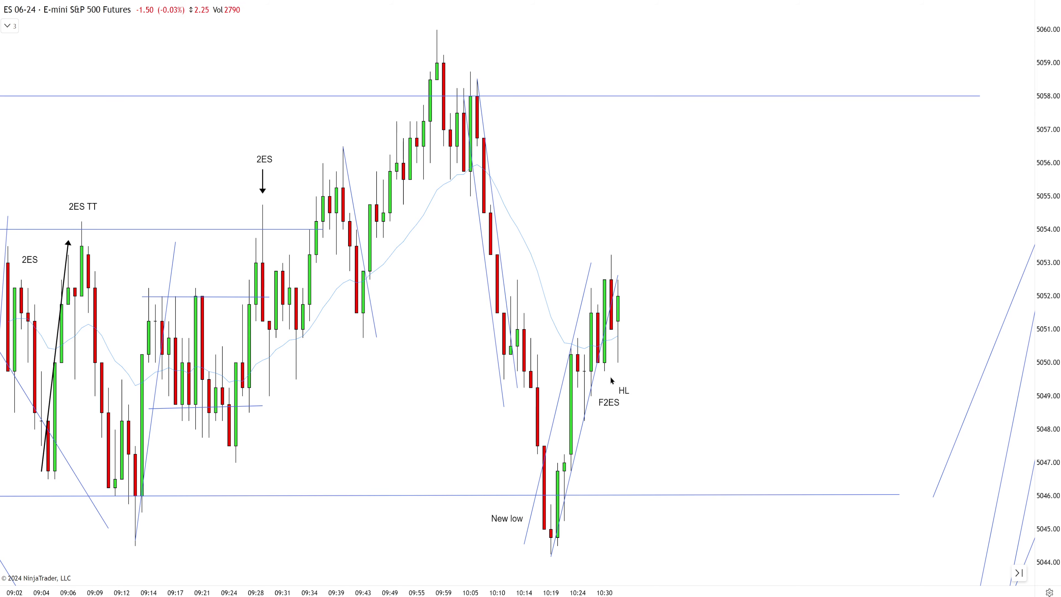
left_click_drag(605, 400, 600, 397)
Step: Move the green up arrow beneath the latest higher-low bar, shorten it, and move the red down arrow below the 10:05 bar
scroll(326, 330, "down", 2)
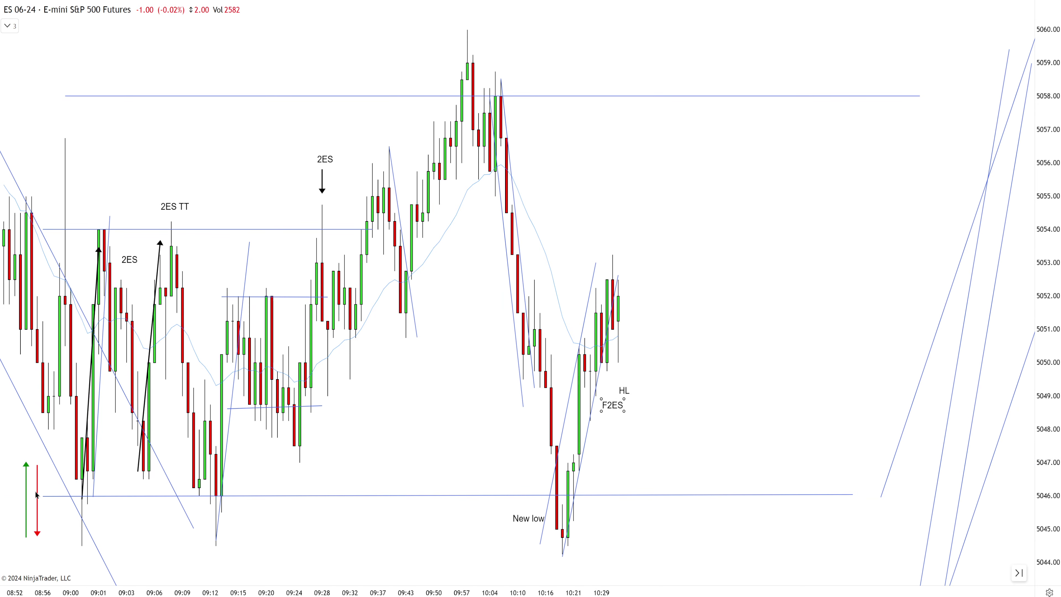
left_click_drag(27, 495, 618, 400)
mouse_move(38, 515)
left_mouse_down()
mouse_move(522, 397)
mouse_move(494, 390)
left_mouse_up()
scroll(622, 436, "up", 2)
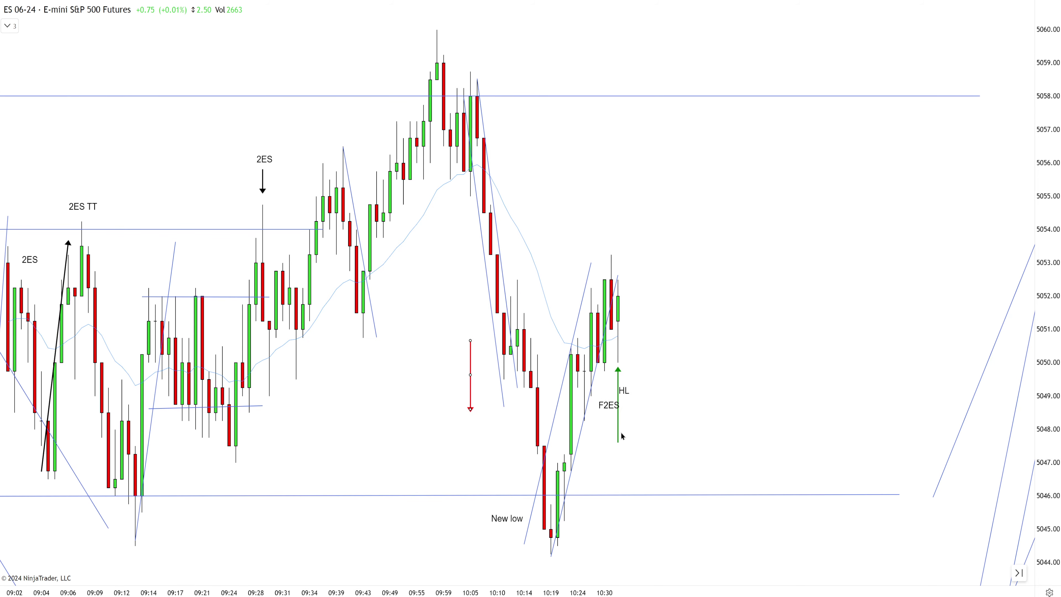
mouse_move(621, 436)
left_mouse_down()
mouse_move(618, 447)
mouse_move(618, 423)
left_mouse_up()
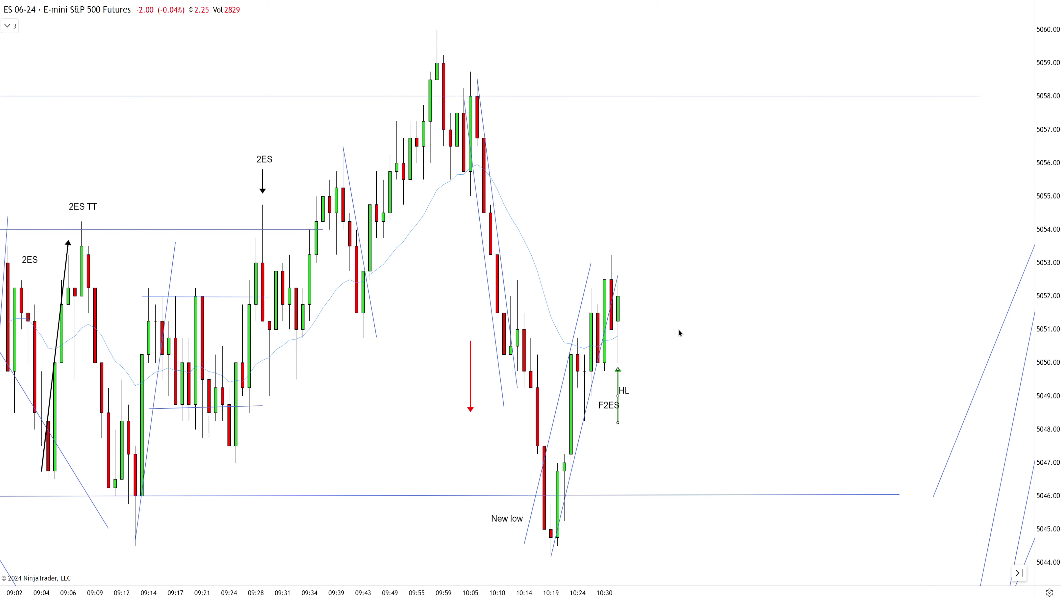
Step: Place a "New high" label beside the rally that reaches the 5058 line
left_click_drag(679, 329, 631, 318)
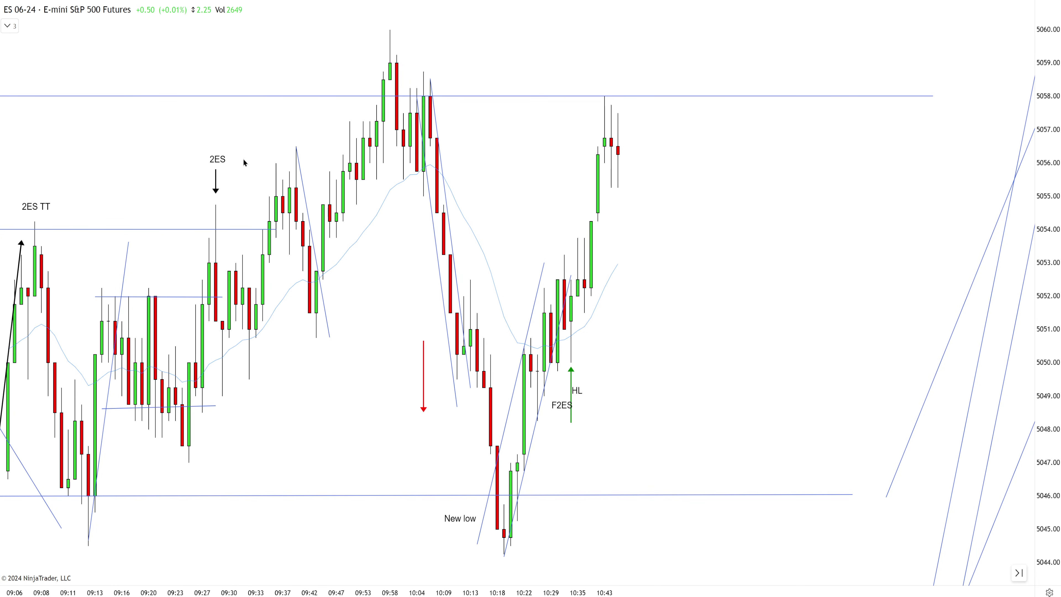
scroll(133, 225, "down", 4)
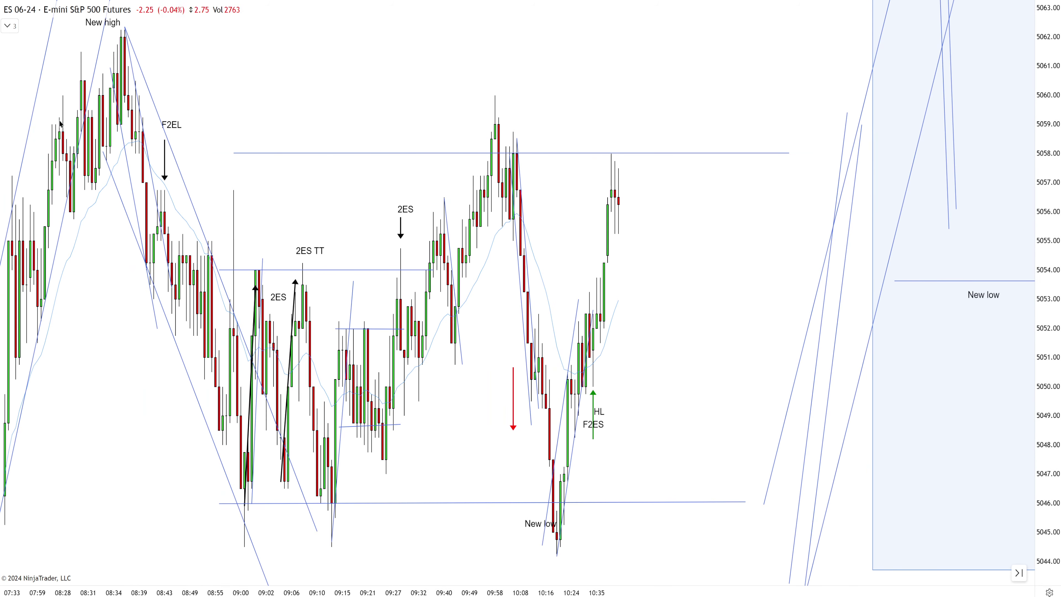
mouse_move(111, 24)
left_mouse_down()
mouse_move(386, 246)
mouse_move(606, 200)
mouse_move(594, 189)
left_mouse_up()
scroll(590, 190, "up", 4)
Step: Reposition the "HL" label beneath the green arrow and the "F2ES" label to the arrow's left side
left_click_drag(704, 256, 691, 258)
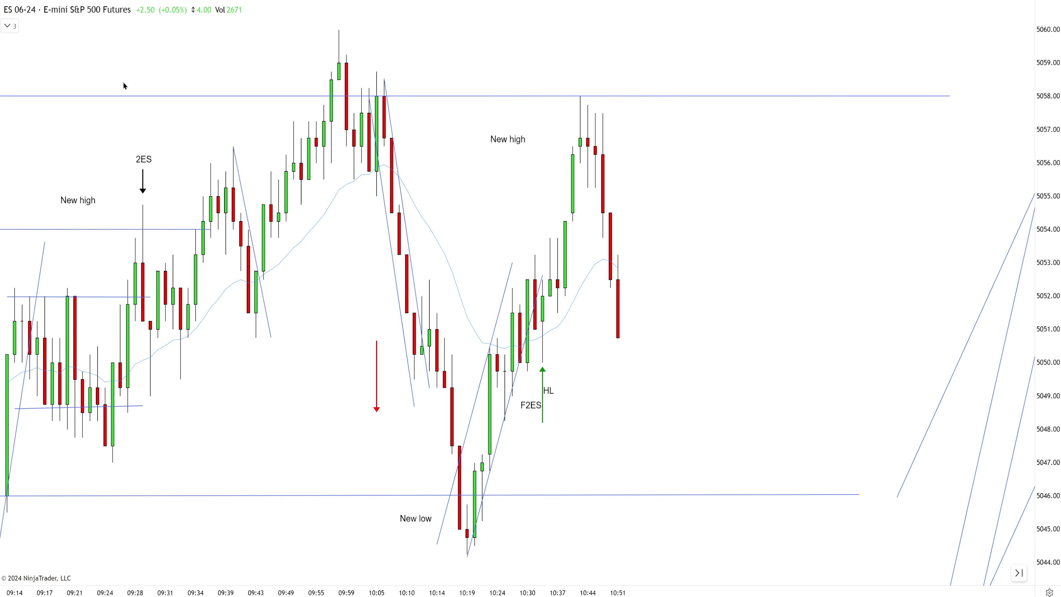
scroll(378, 268, "down", 2)
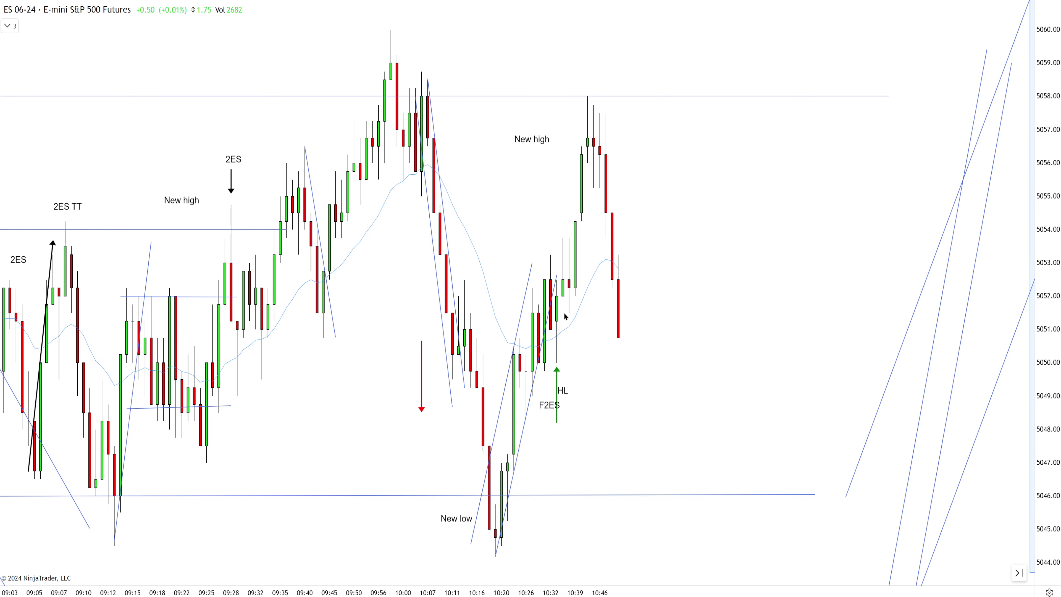
mouse_move(563, 392)
left_mouse_down()
mouse_move(559, 432)
mouse_move(546, 389)
left_mouse_up()
Step: Draw a steep falling channel from the 5057.50 high, with a parallel copy of the trend line on the lower side
mouse_move(607, 115)
left_mouse_down()
mouse_move(612, 311)
mouse_move(630, 385)
left_mouse_up()
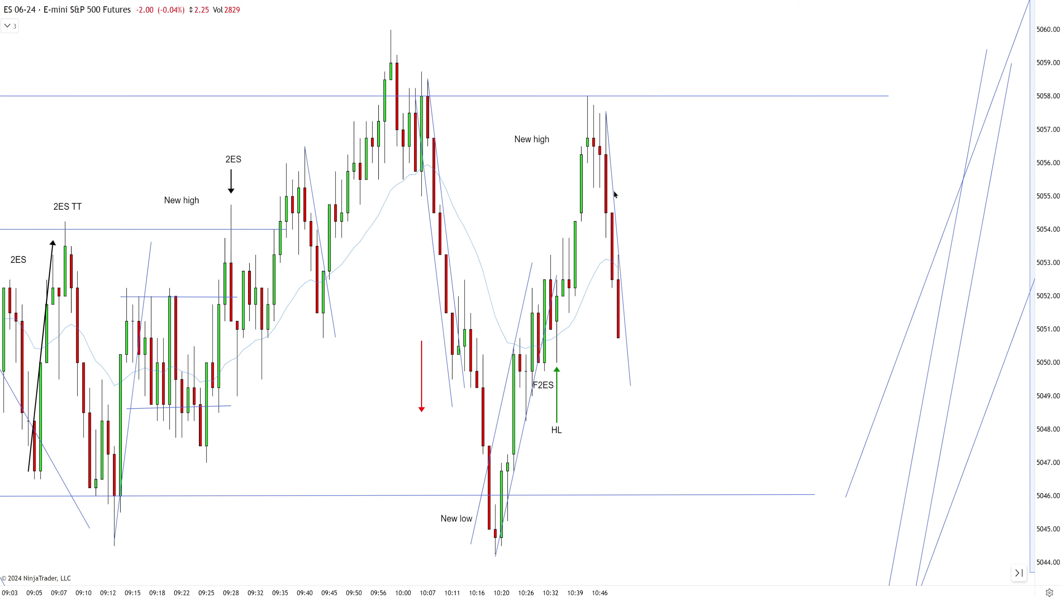
left_click(615, 221)
key("ctrl+c")
key("ctrl+v")
left_click_drag(616, 230, 605, 234)
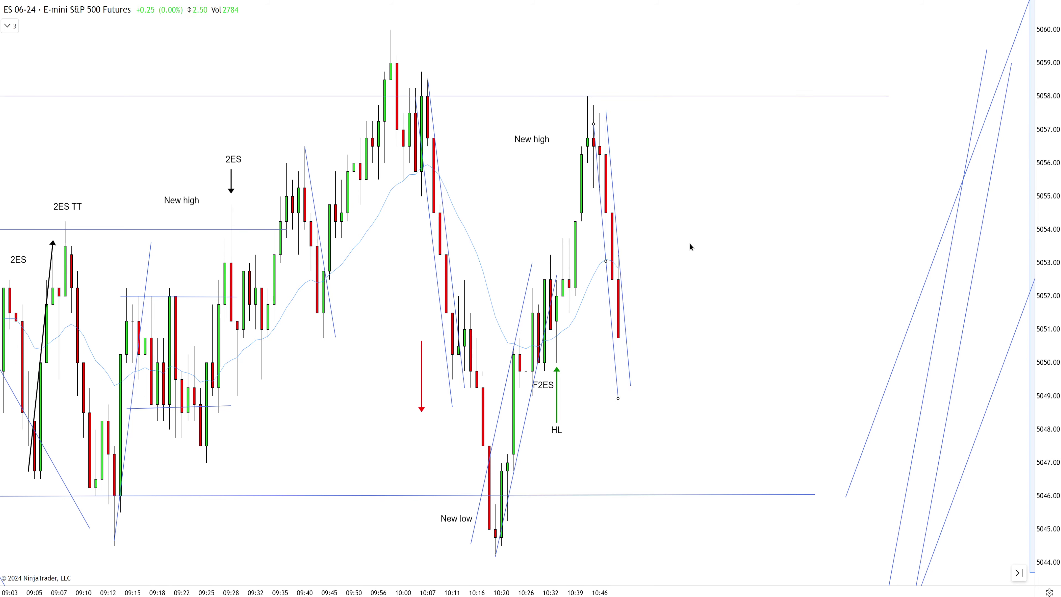
Step: Place a copy of the "New low" label beside the bars breaking below the 5046 line near 11:00
scroll(690, 291, "up", 2)
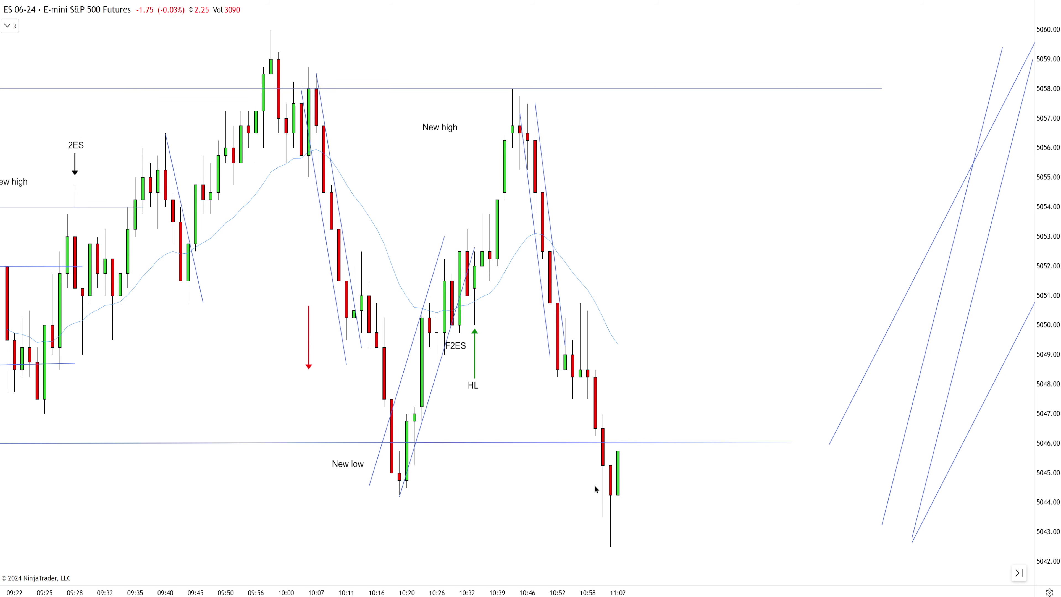
left_click(351, 462)
left_click_drag(351, 461, 578, 468)
Step: Draw a black arrow down the falling leg from the 5060 high and place a copy along the drop from the 5058 high
left_click(271, 32)
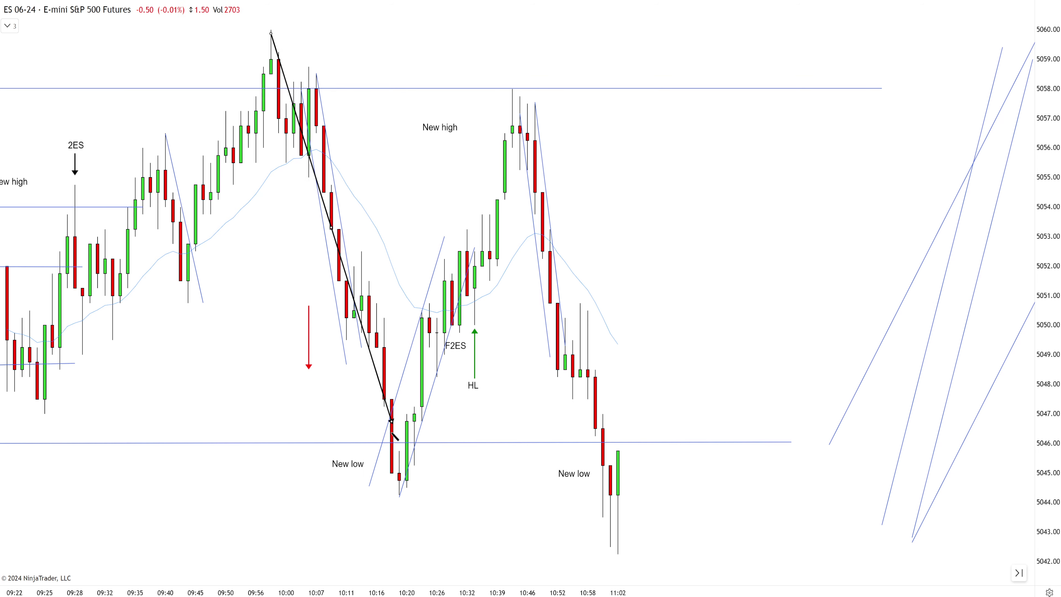
left_click(399, 486)
left_click_drag(368, 376, 601, 431)
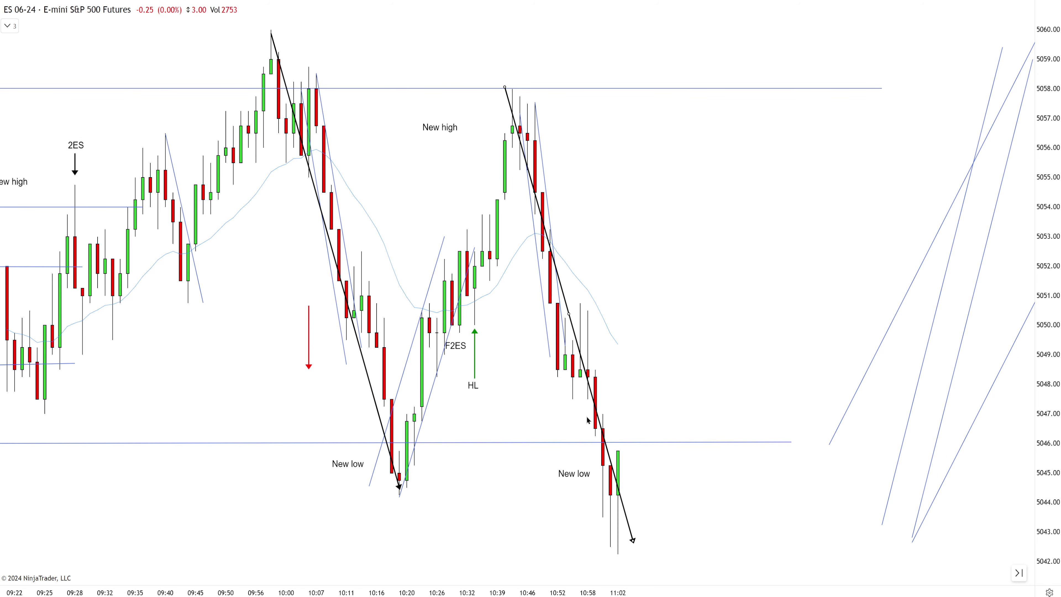
scroll(536, 379, "down", 3)
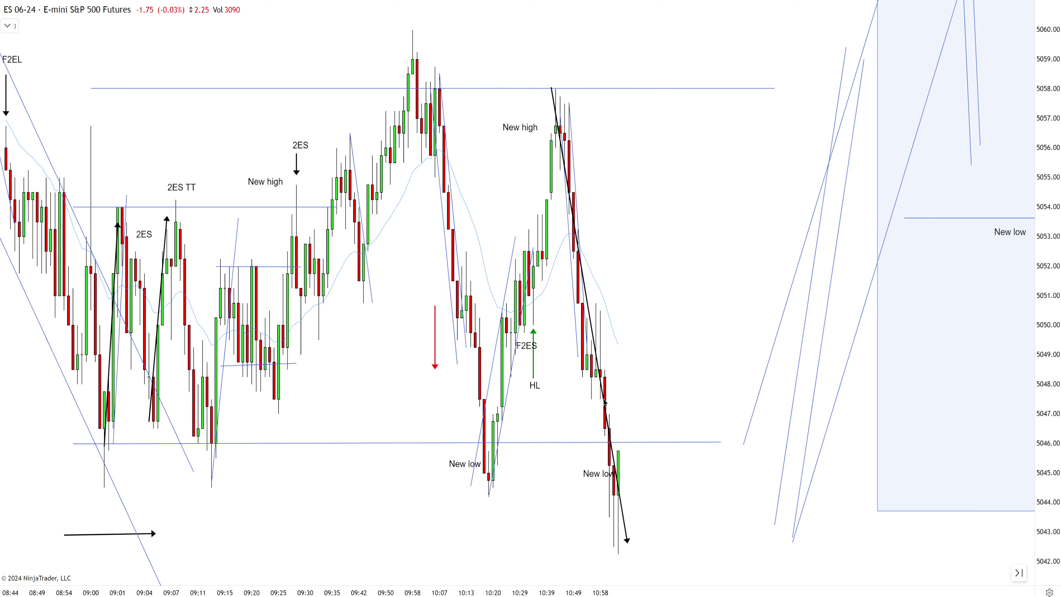
Step: Mark the 11:02 bar with a green up arrow beneath it and a "2EL FBO" label
scroll(625, 423, "up", 1)
scroll(625, 423, "up", 2)
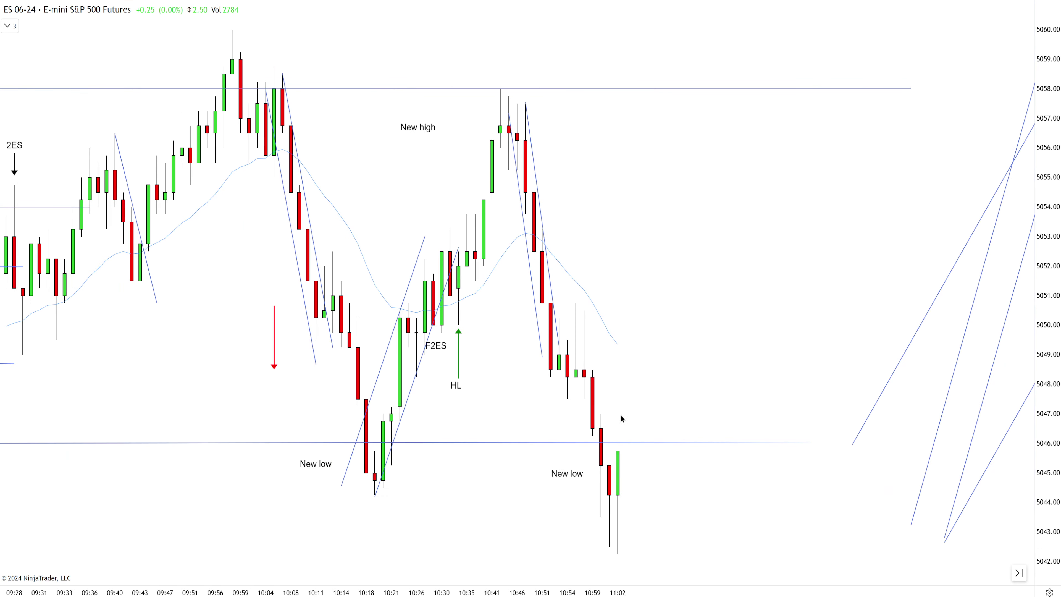
left_click(644, 534)
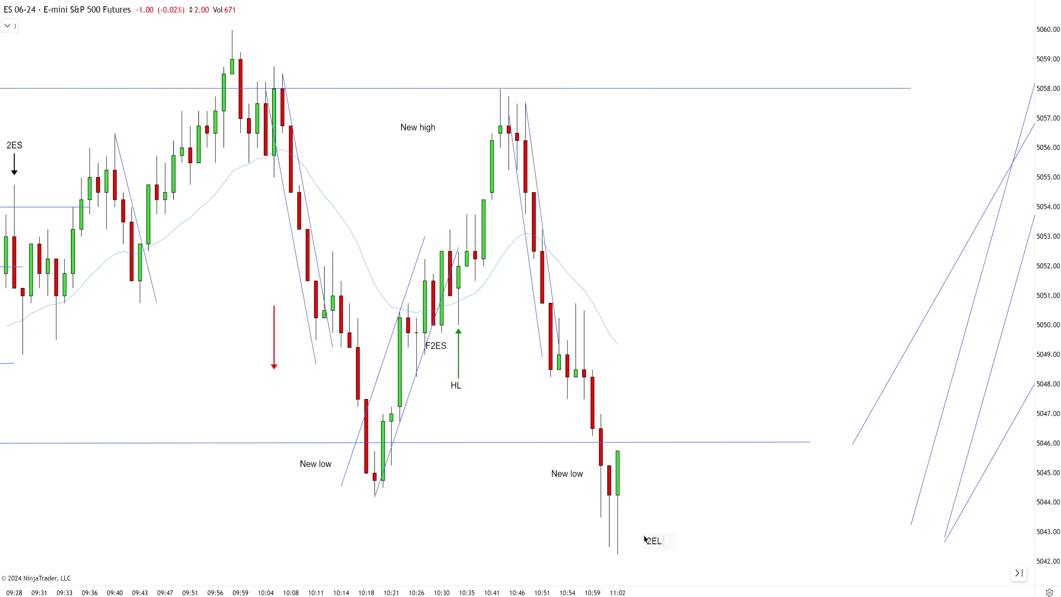
type("FBO")
left_click(618, 445)
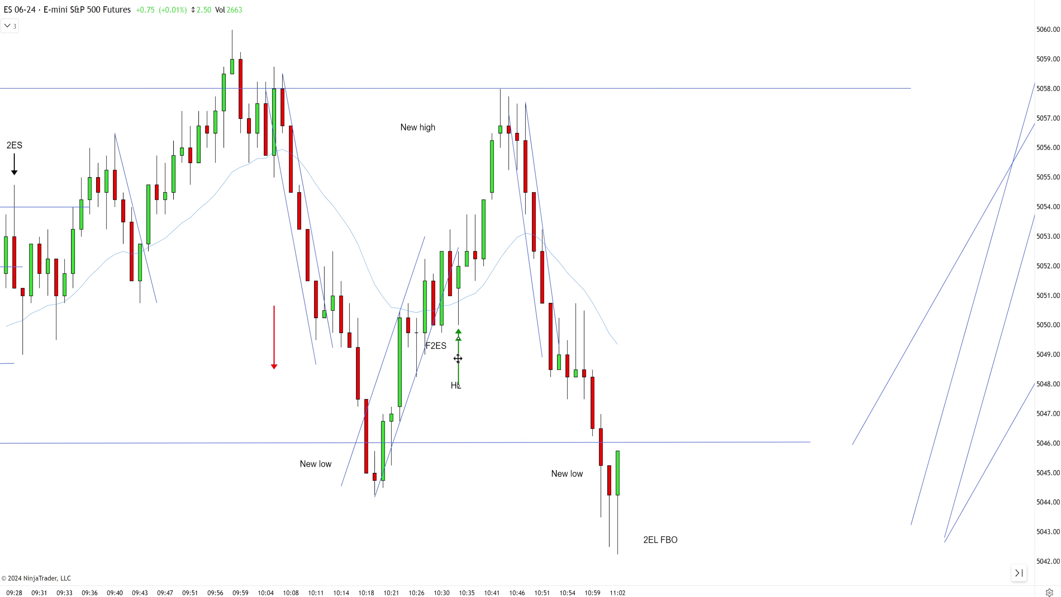
left_click_drag(458, 358, 632, 554)
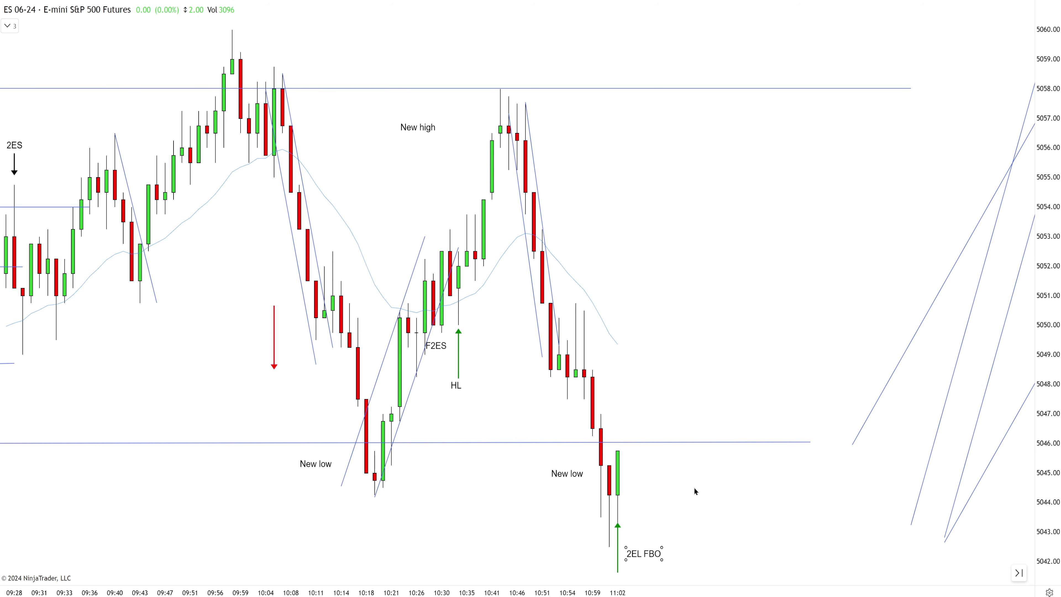
Step: Draw an extended rising channel from the 5042.50 low through the 11:10 low, with a parallel line along the highs
left_click_drag(691, 490, 649, 493)
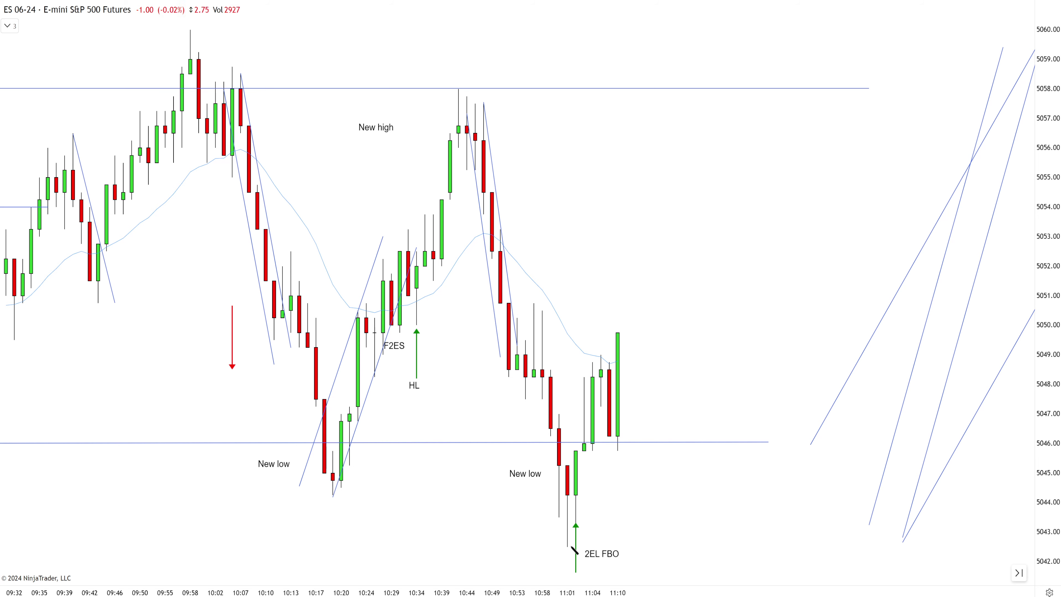
left_click(567, 545)
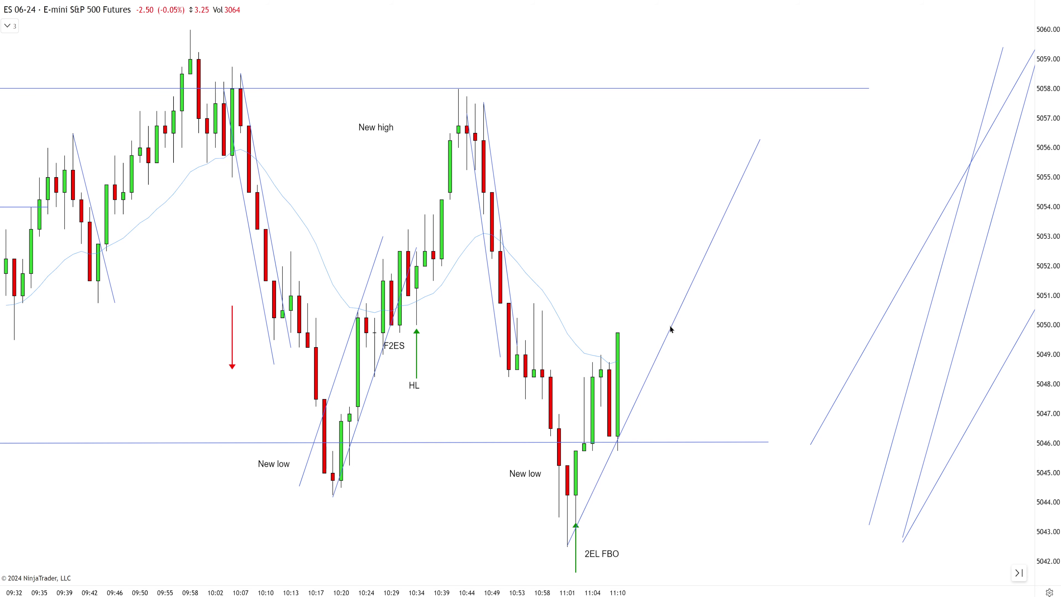
left_click_drag(673, 331, 632, 262)
Step: Place copies of the green up arrow and the "HL" label below the 11:10 bar
left_click_drag(576, 546, 617, 481, "ctrl")
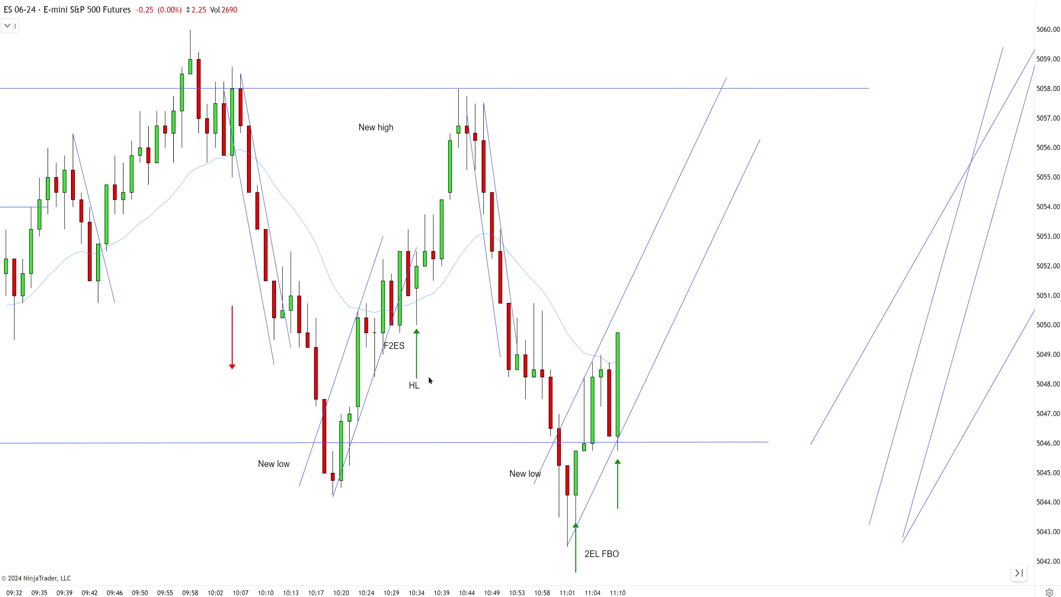
left_click_drag(414, 385, 616, 522, "ctrl")
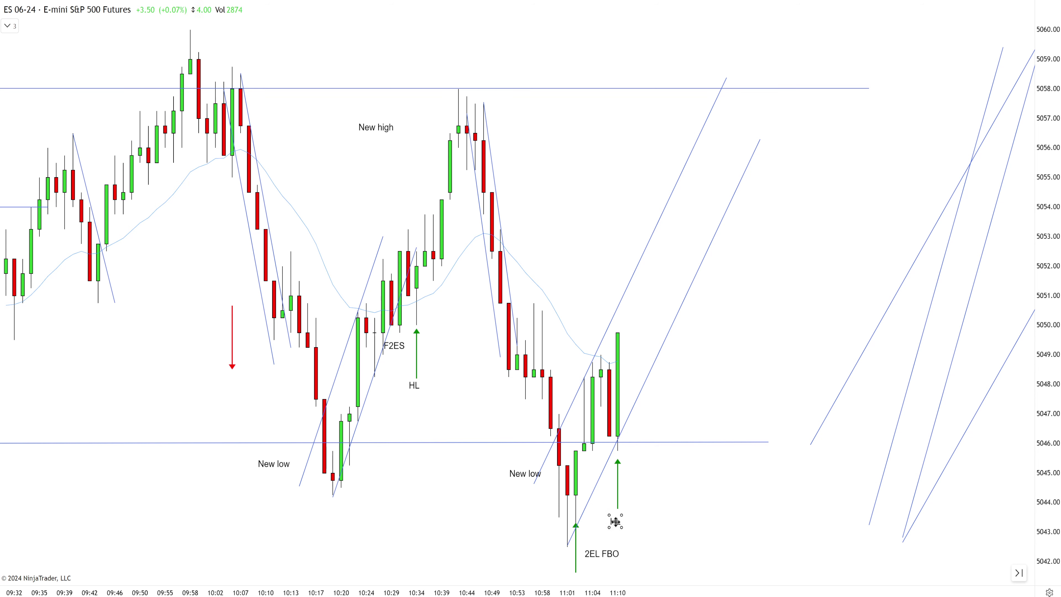
left_click(662, 505)
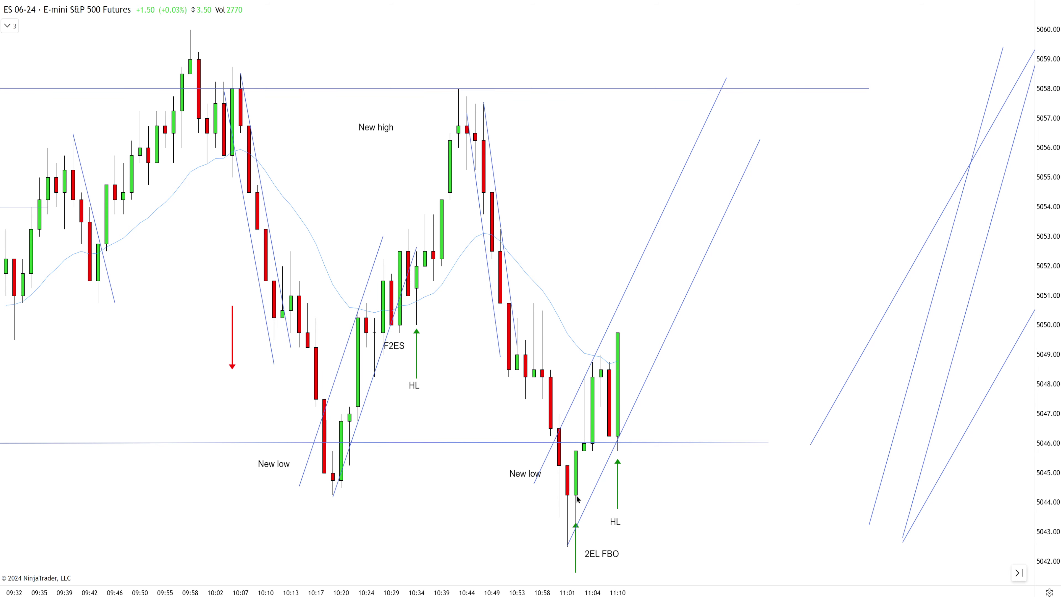
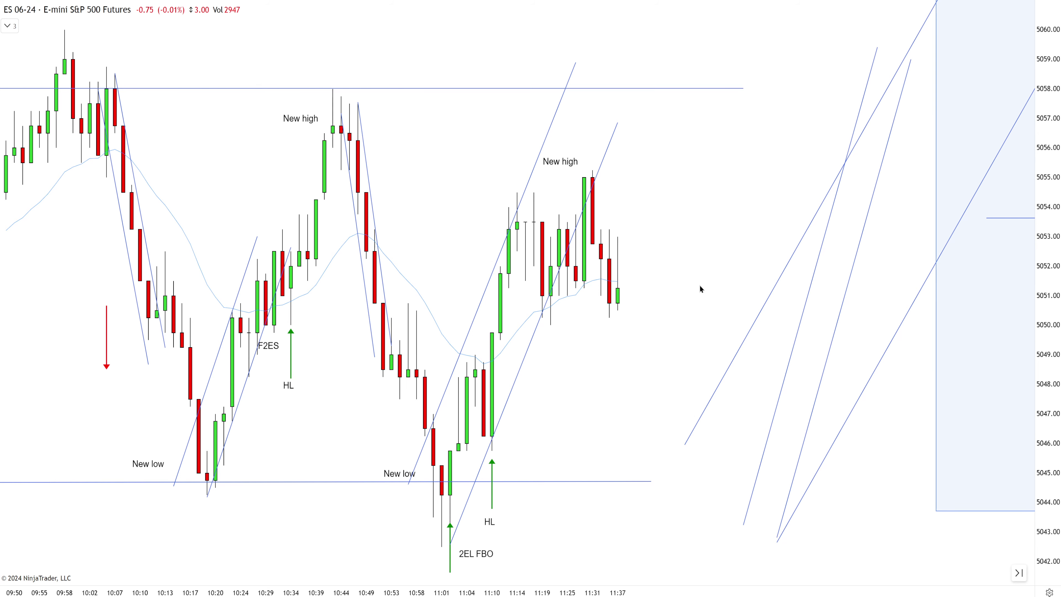
Step: Place a copy of the red down arrow above the 11:43 bar and label it "LH"
left_click_drag(700, 286, 672, 283)
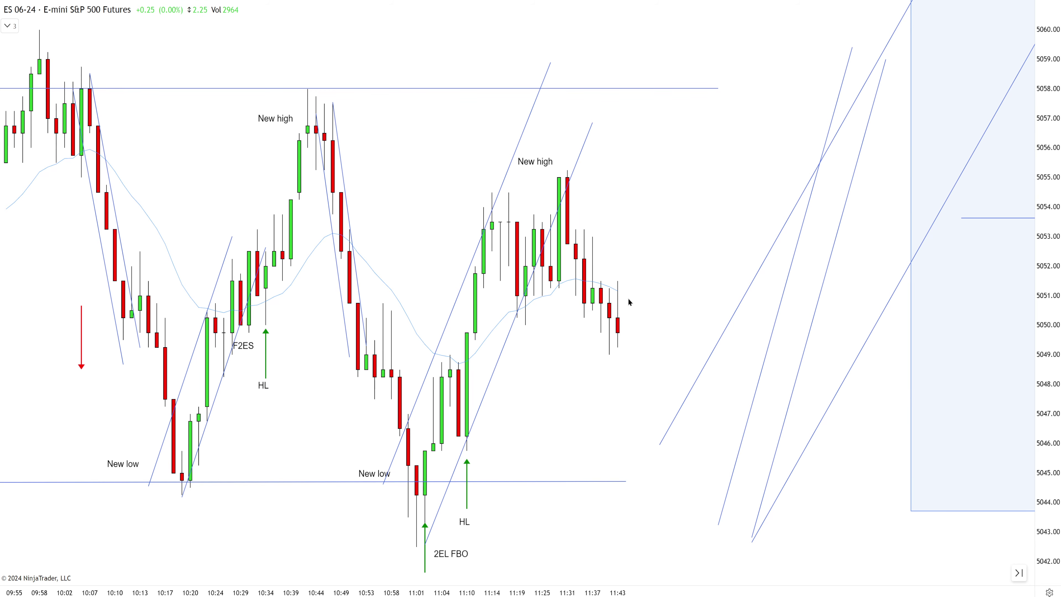
scroll(626, 297, "down", 2)
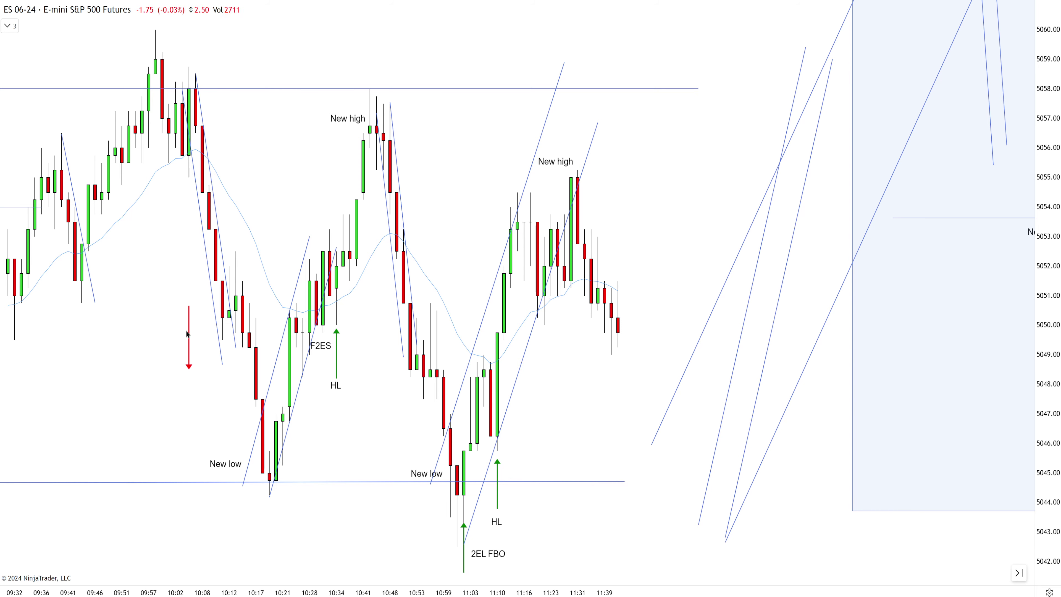
mouse_move(187, 333)
left_mouse_down()
mouse_move(435, 297)
mouse_move(615, 241)
left_mouse_up()
left_click(617, 192)
type("LH")
left_click(630, 214)
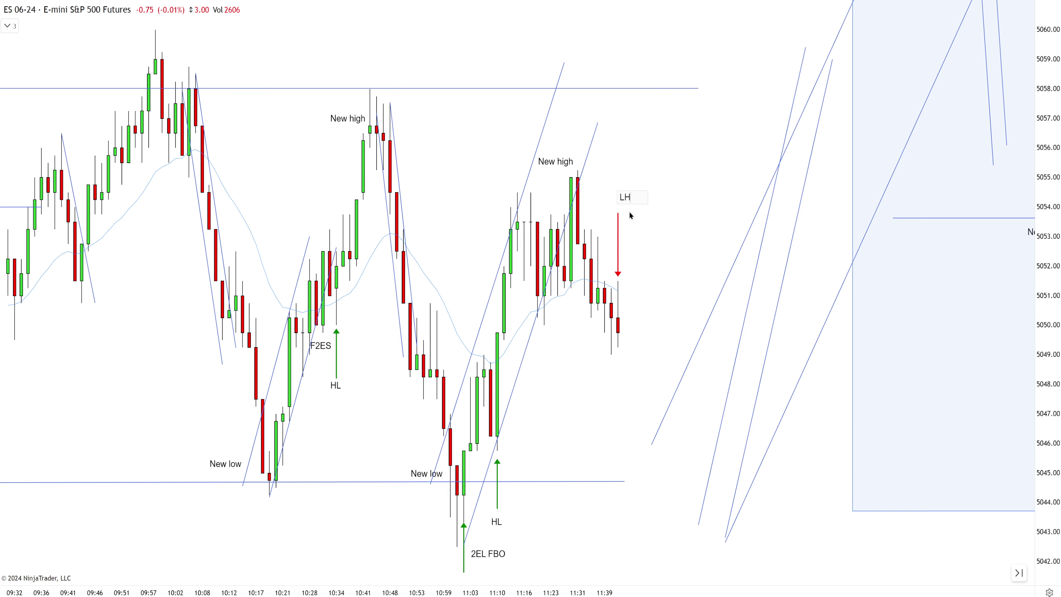
left_click_drag(626, 196, 619, 201)
Step: Mark the 11:47 bar with another red down arrow above it and an "F2EL" label
mouse_move(673, 251)
left_mouse_down()
mouse_move(655, 250)
mouse_move(663, 249)
left_mouse_up()
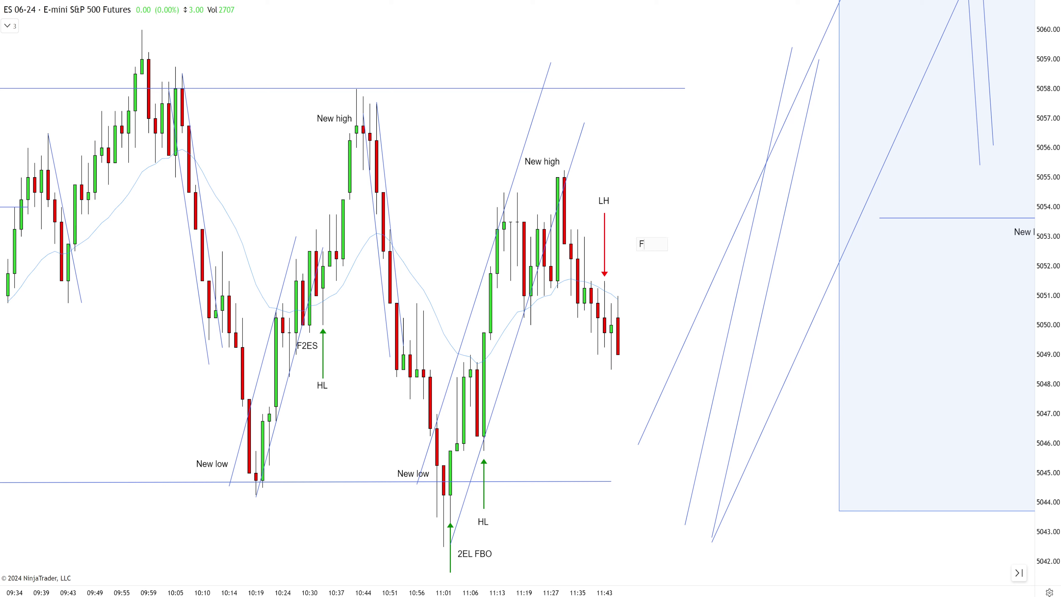
type("L")
left_click(640, 267)
key("ctrl+v")
left_click_drag(620, 253, 624, 222)
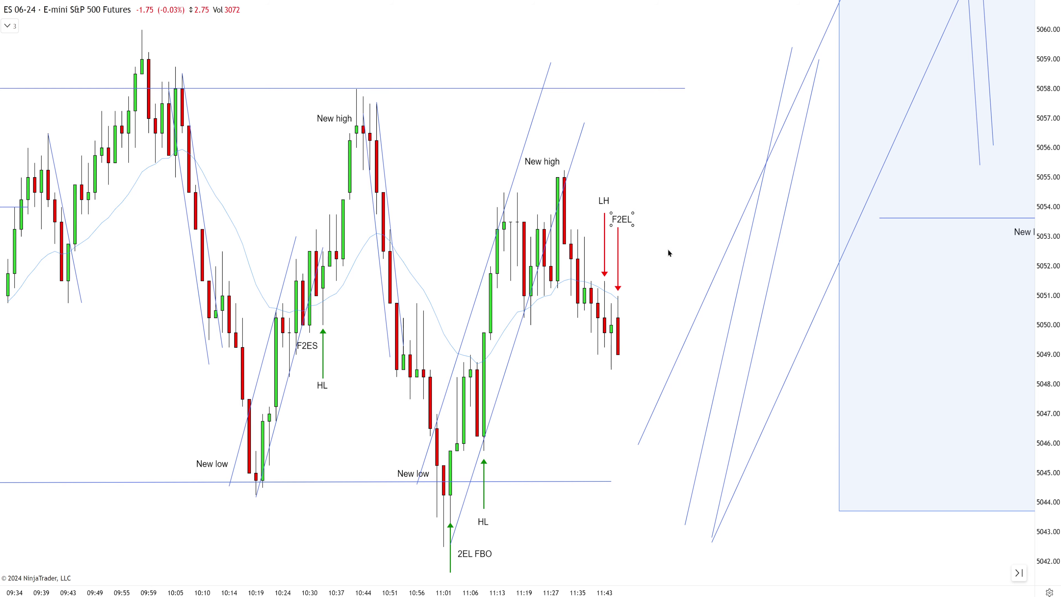
Step: Extend the horizontal range line near 5045 past the 12:15 bars
left_click_drag(679, 256, 666, 256)
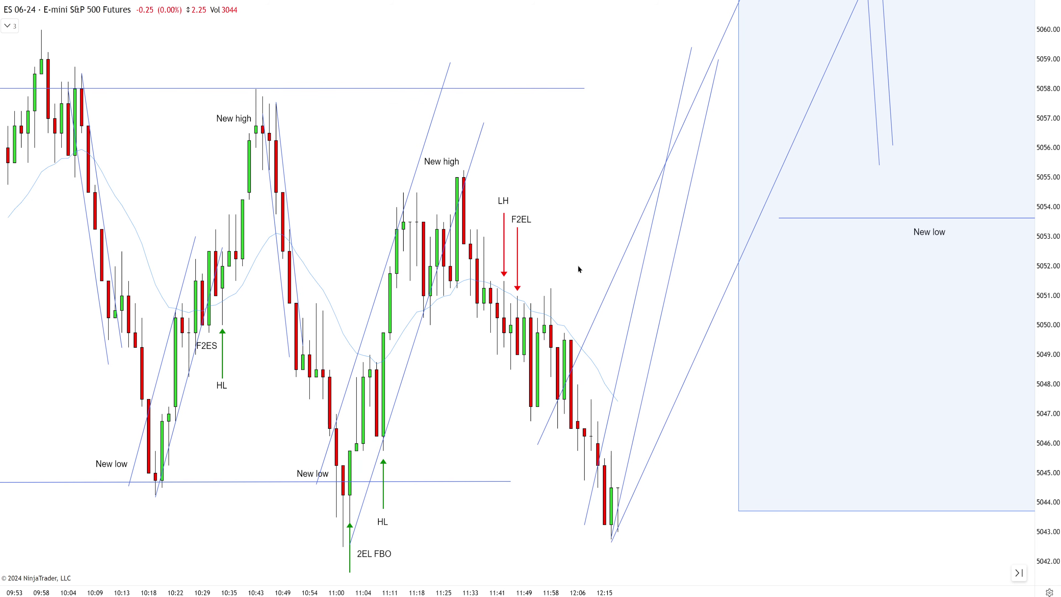
left_click_drag(510, 481, 705, 479)
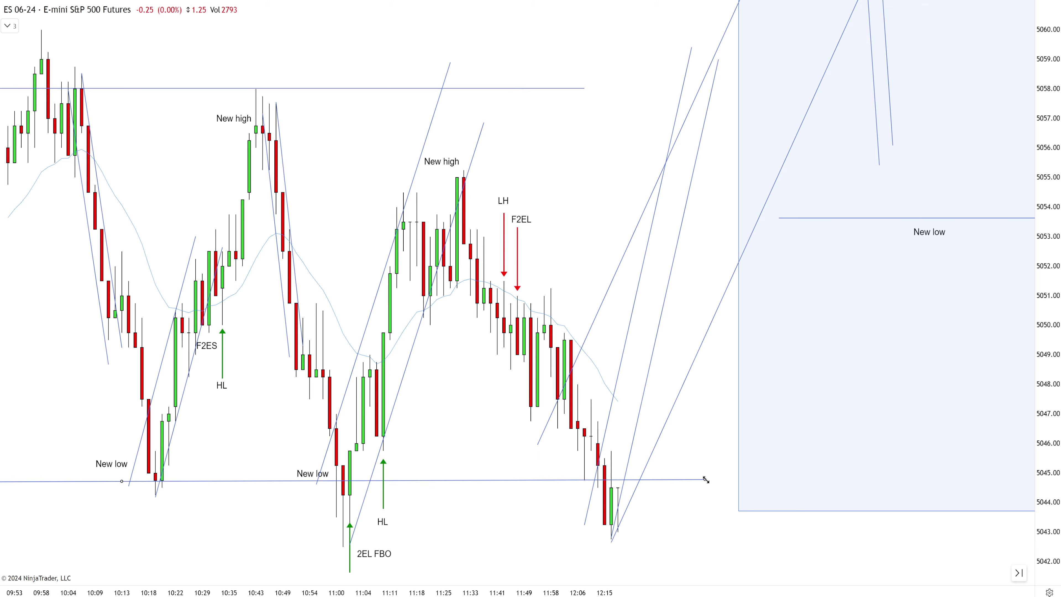
left_click(703, 512)
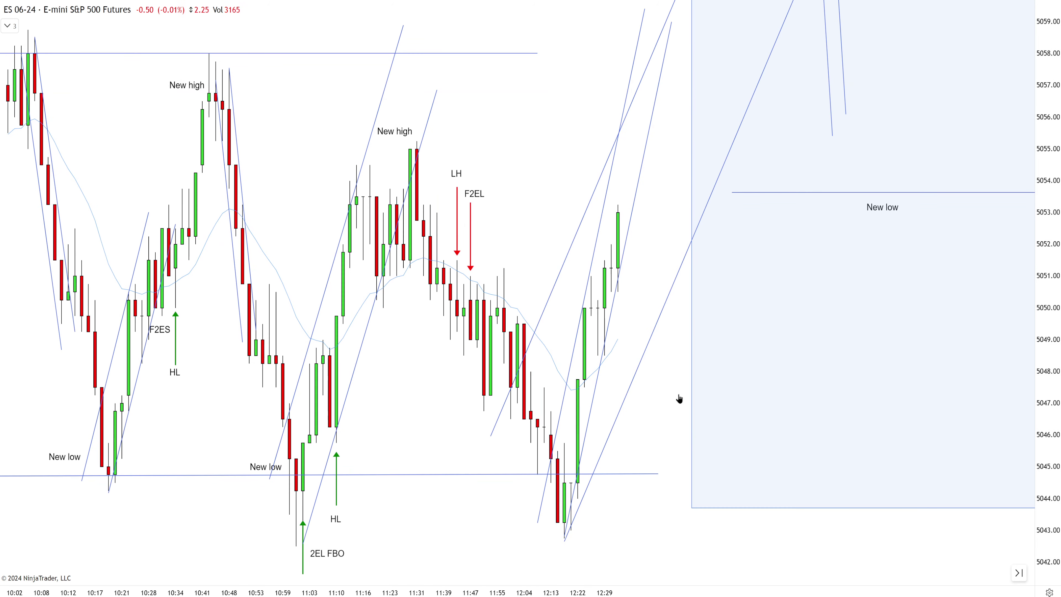
Step: Reposition the lower line of the steep rising channel along the pullback lows after the 5043 low
left_click_drag(600, 372, 604, 378)
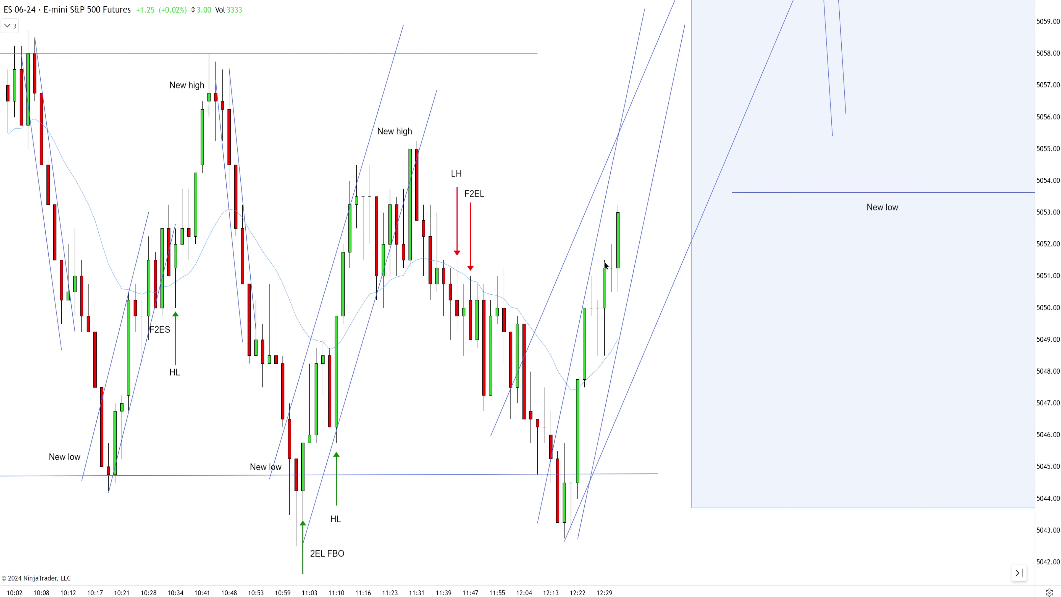
left_click_drag(613, 367, 604, 360)
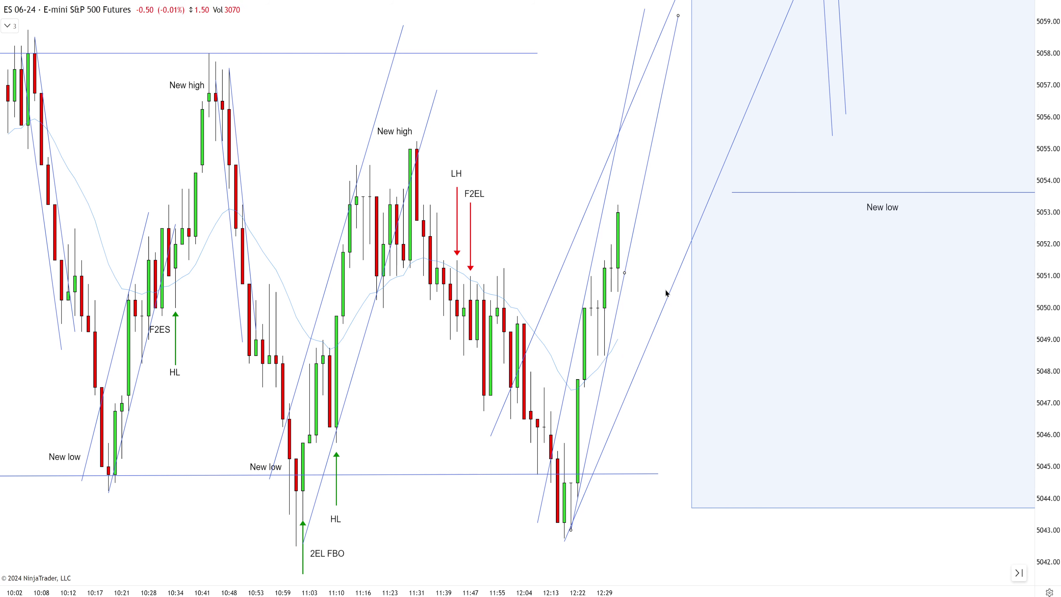
Step: Draw an extended rising channel from the 13:35 low near 5056, with a parallel line along the highs
left_click_drag(669, 251, 508, 252)
left_click_drag(791, 216, 752, 205)
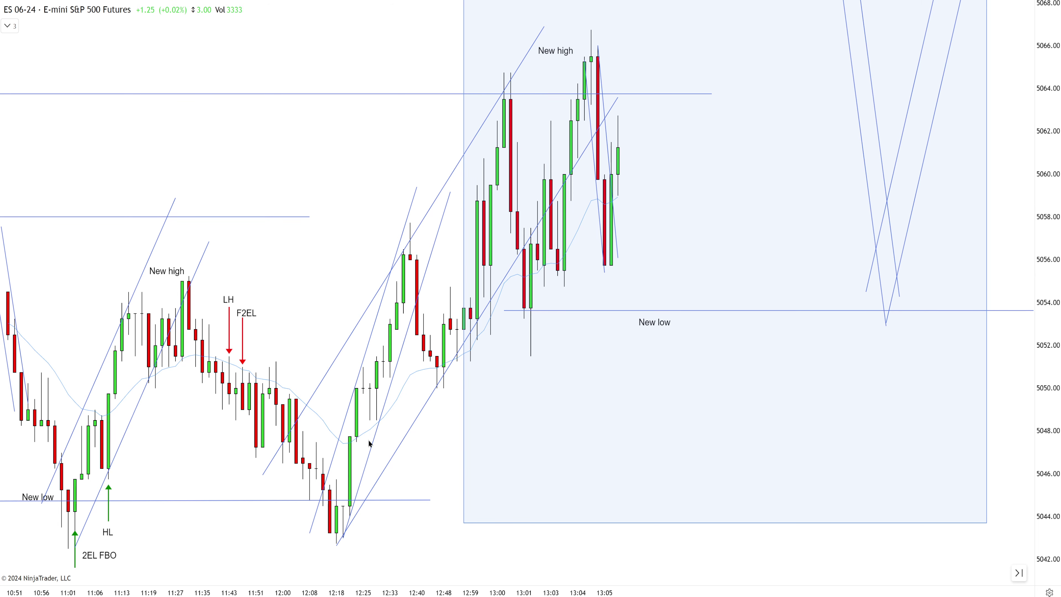
left_click_drag(766, 257, 655, 256)
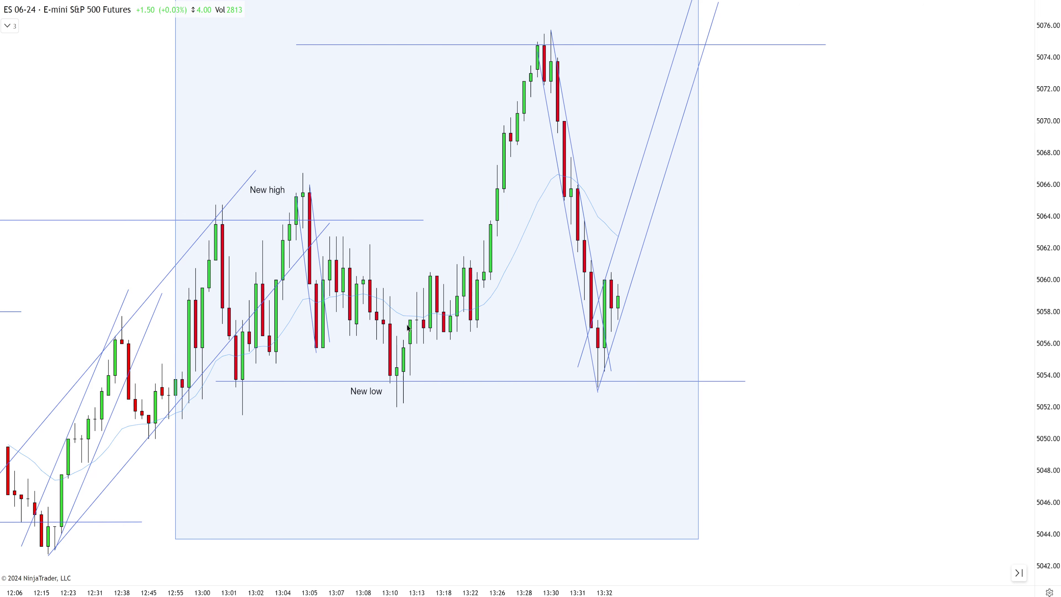
left_click_drag(836, 226, 731, 219)
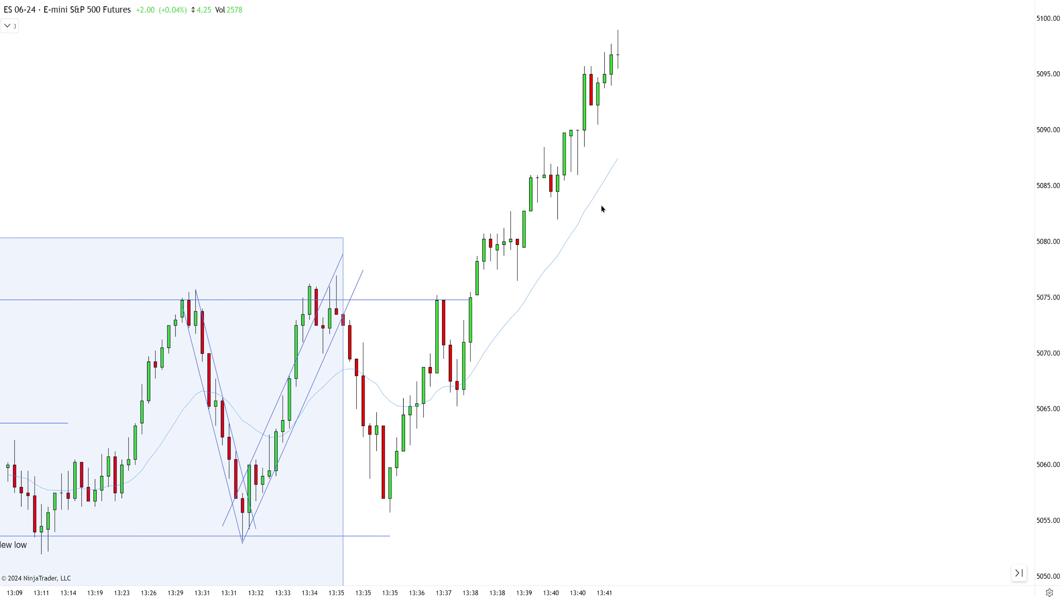
scroll(641, 210, "down", 1)
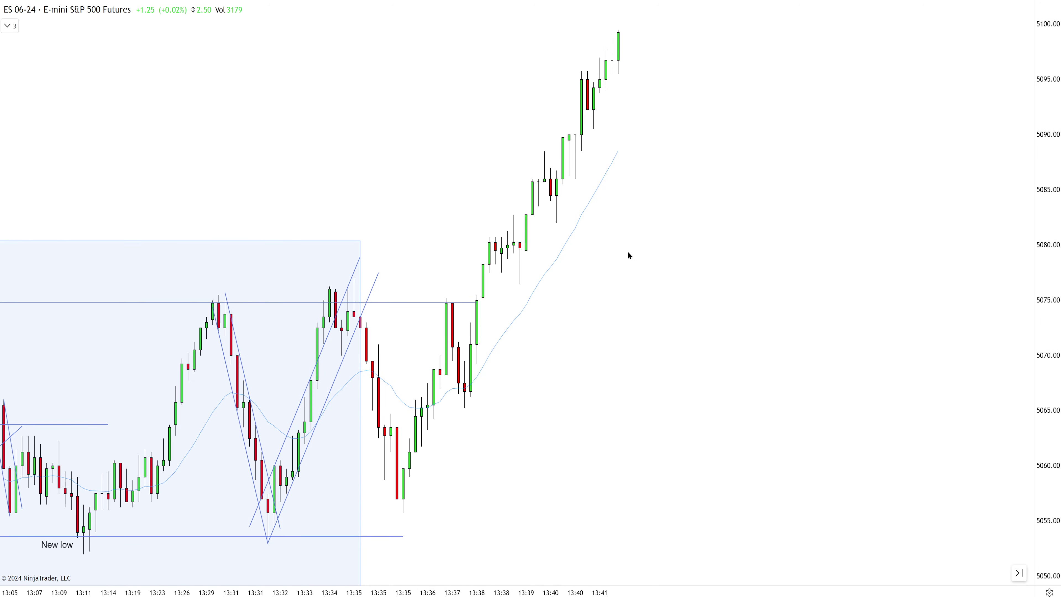
scroll(628, 254, "down", 3)
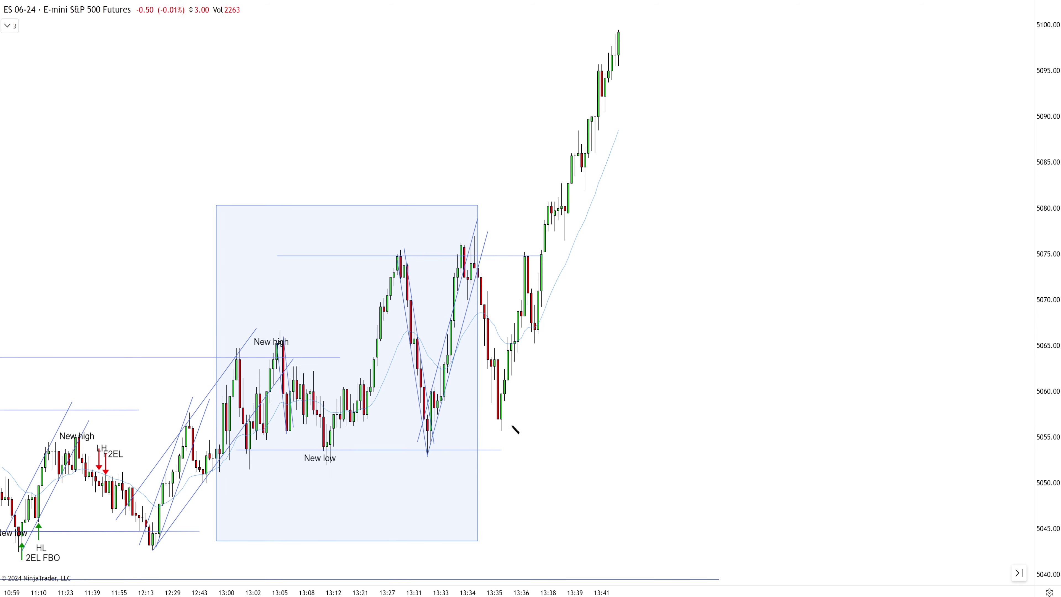
left_click(501, 430)
left_click(595, 182)
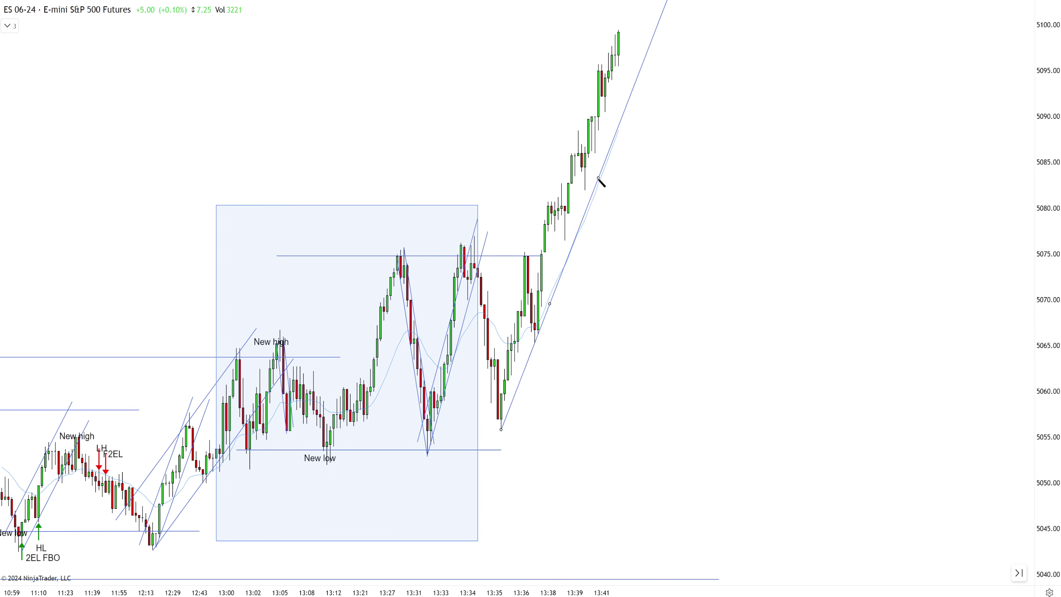
left_click_drag(582, 219, 548, 192)
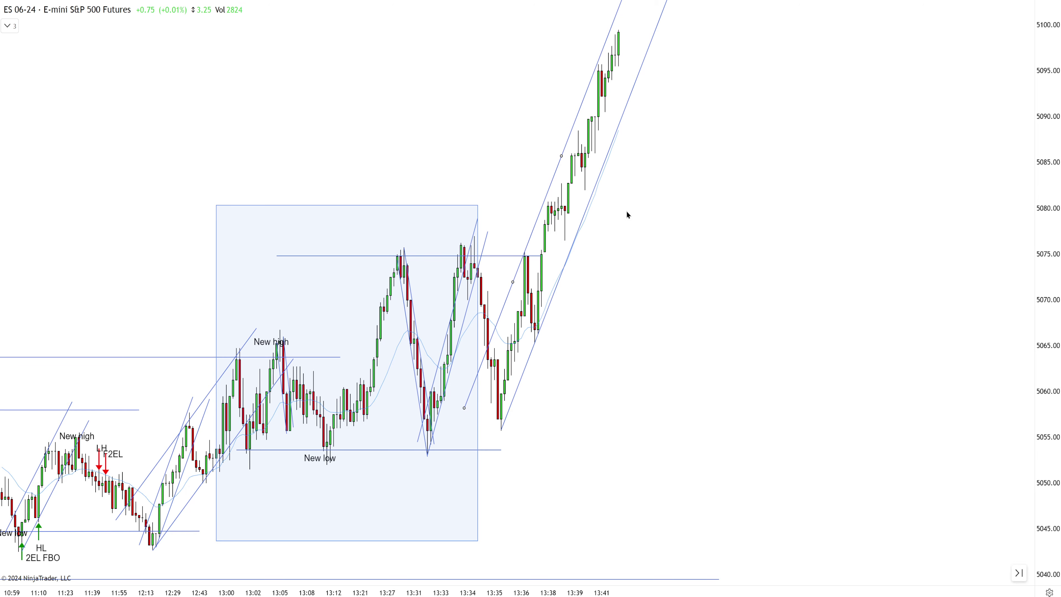
Step: Add a "2EL" label below the 13:43 pullback bar at the channel's lower line
scroll(627, 213, "up", 5)
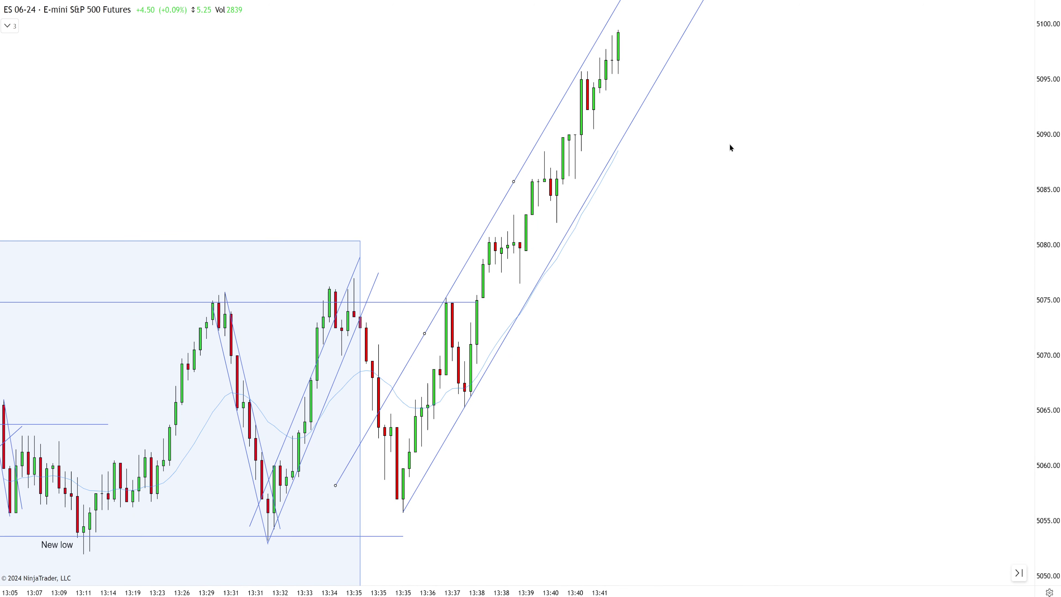
scroll(676, 142, "up", 2)
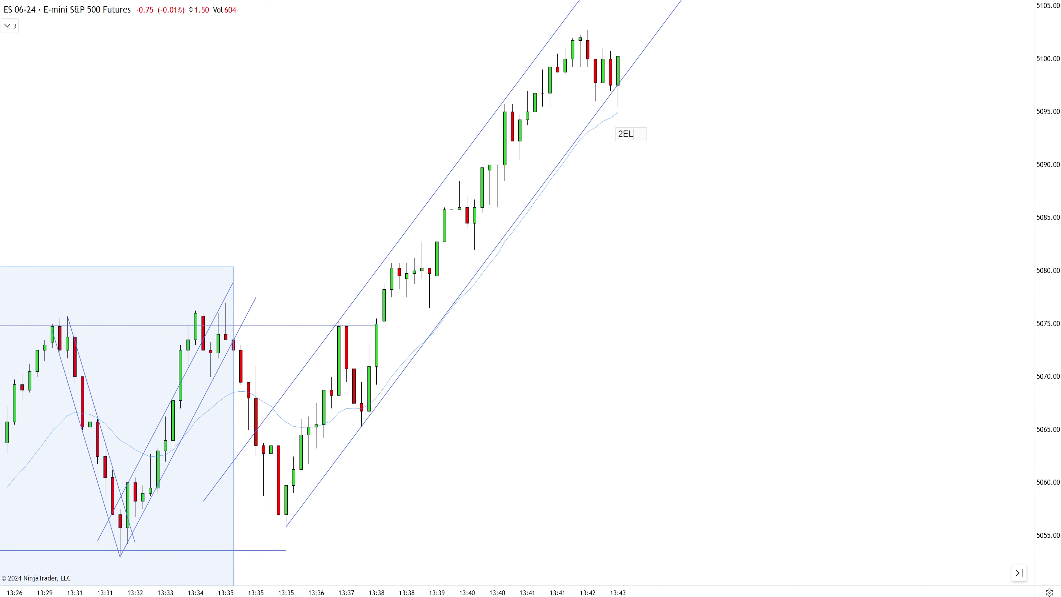
key("Return")
left_click_drag(623, 132, 624, 125)
left_click(718, 112)
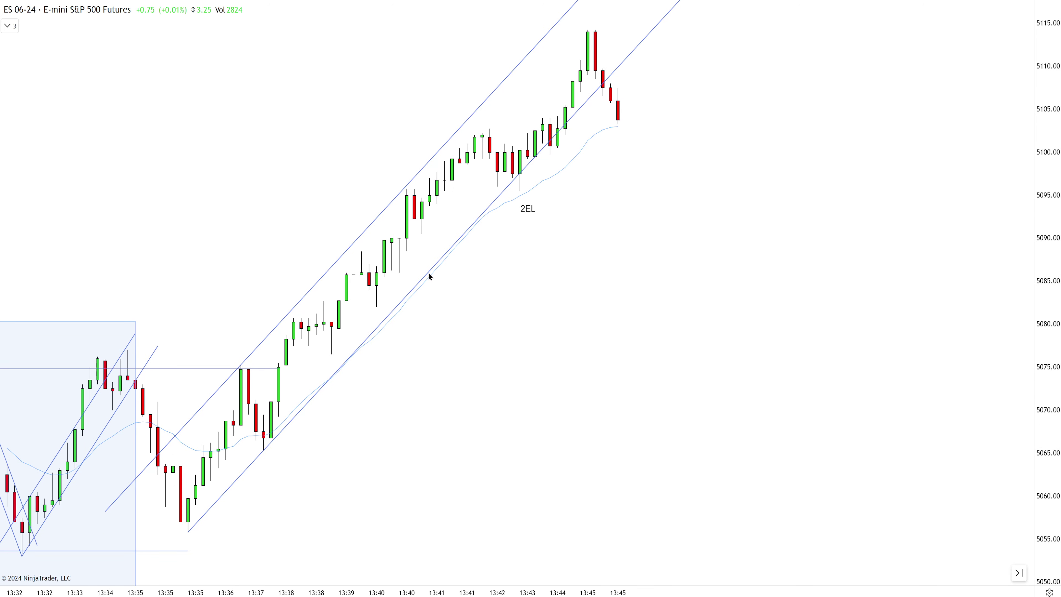
Step: Refit the lower line of the large rising channel to the lows and replace the upper line with a new parallel copy
left_click_drag(429, 274, 414, 293)
left_click(409, 183)
key("Delete")
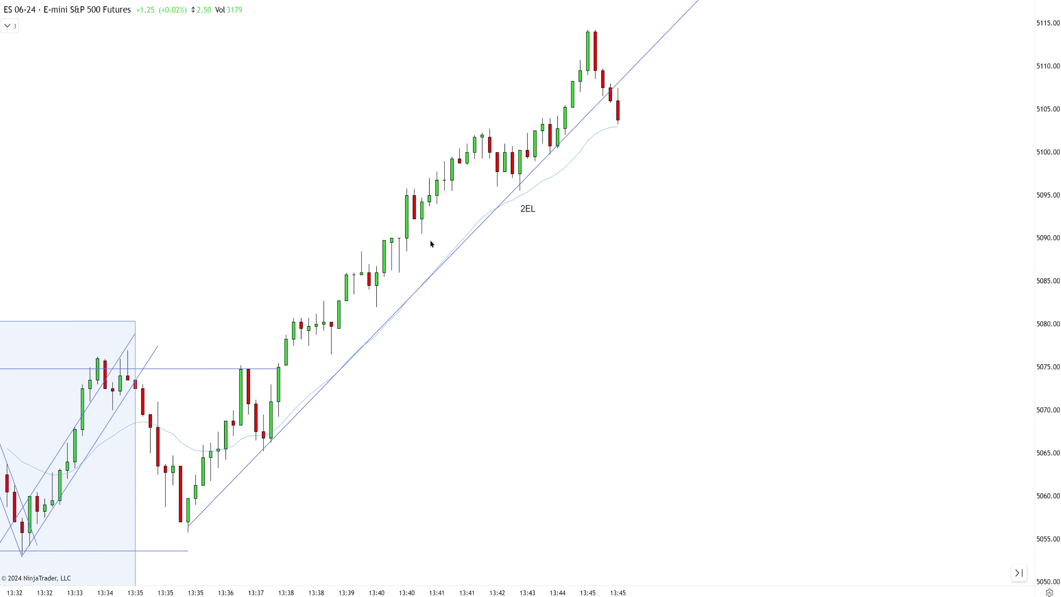
left_click_drag(382, 330, 339, 267)
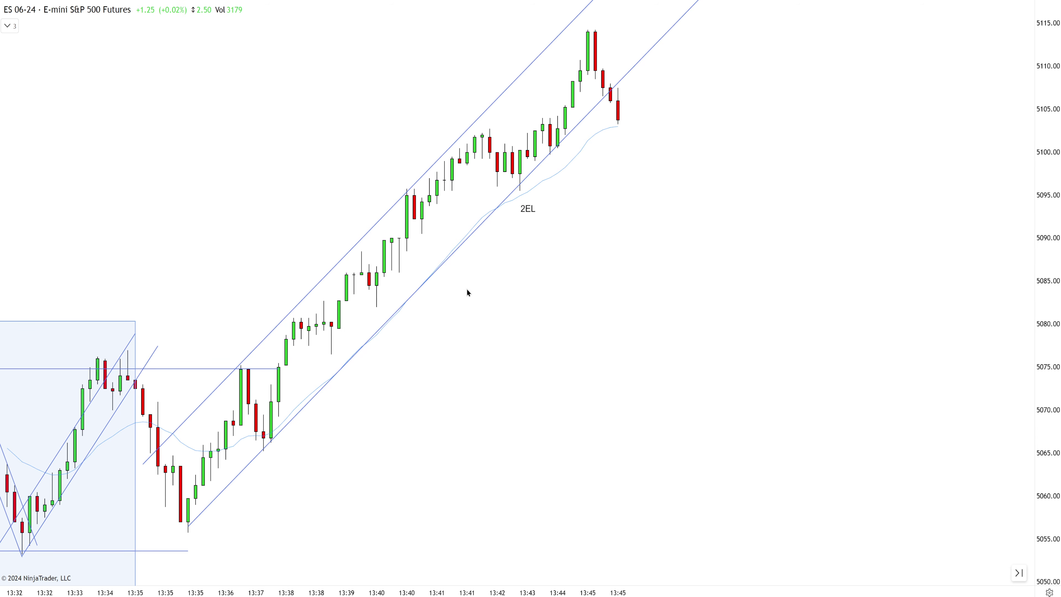
Step: Draw a rising black arrow beneath the large channel and a short falling channel from the 5114 high
left_click(399, 371)
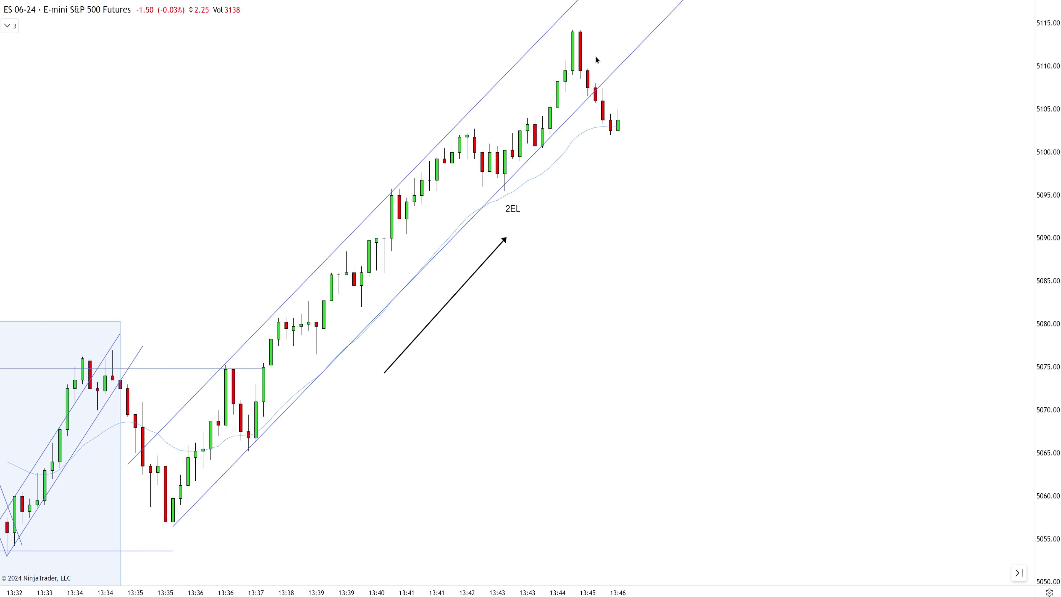
left_click(580, 31)
left_click(617, 127)
left_click_drag(598, 78, 582, 91)
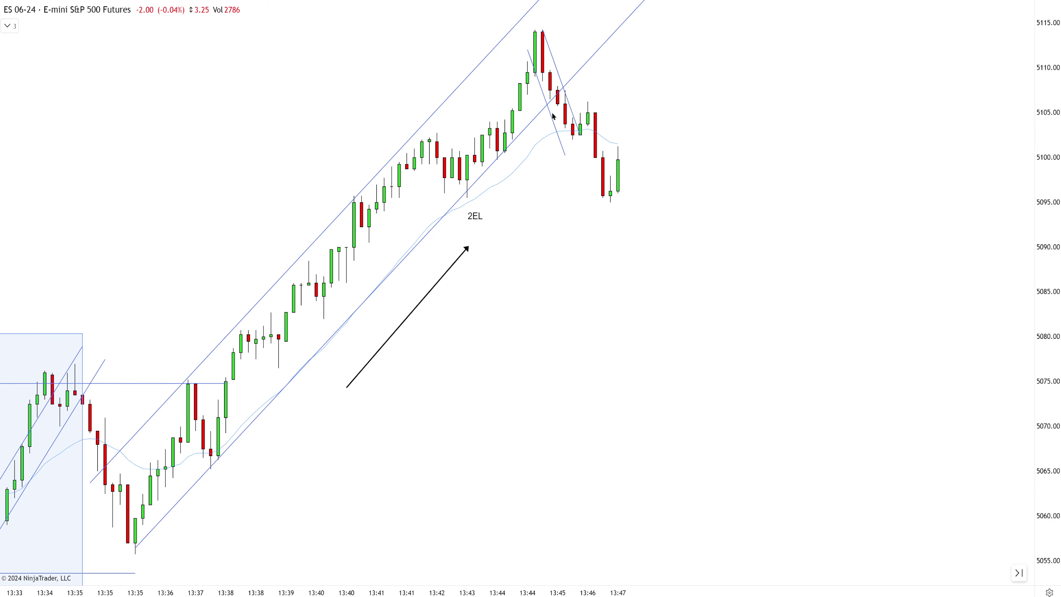
left_click_drag(552, 114, 556, 112)
Step: Place copies of the "New low" label below the 13:47 low and the "New high" label beside the 5114 high
scroll(598, 218, "down", 5)
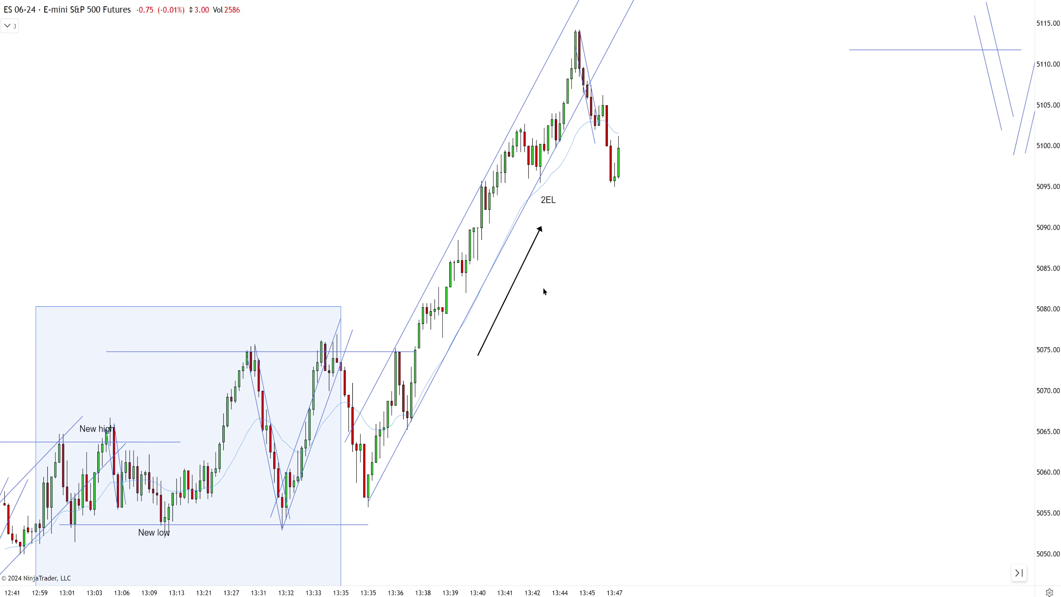
key("ctrl+c")
key("ctrl+v")
left_click_drag(231, 488, 615, 181)
left_click(178, 390)
key("ctrl+c")
key("ctrl+v")
left_click_drag(179, 391, 647, 38)
scroll(634, 61, "up", 5)
left_click(649, 48)
Step: Draw a horizontal black arrow at about 5115 above the high and adjust the "New low" label beneath the 13:47 low
key("ctrl+F2")
left_click(538, 21)
left_click(650, 20)
scroll(648, 38, "up", 1)
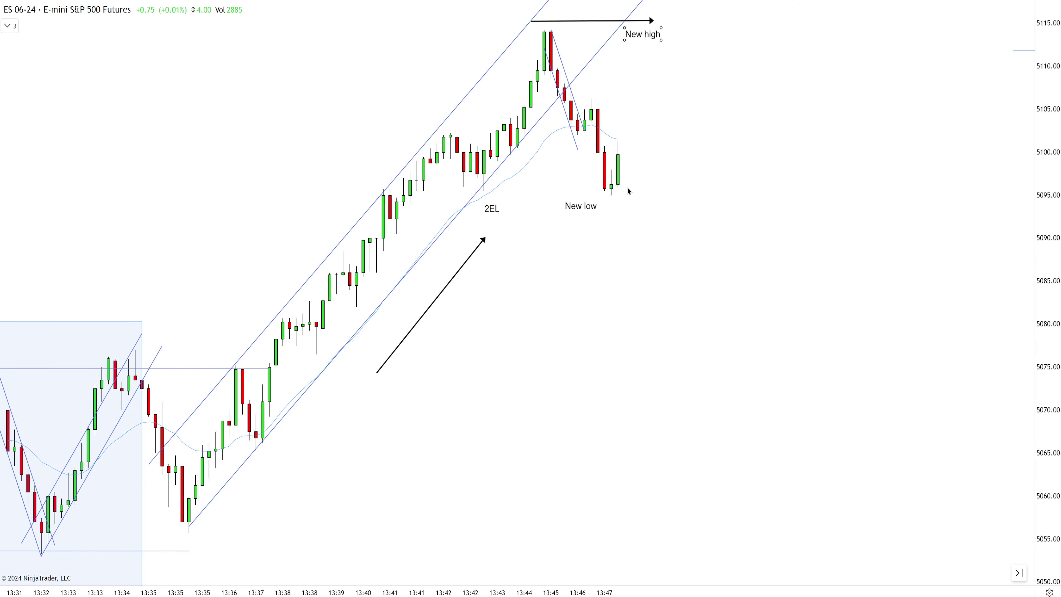
left_click_drag(587, 206, 601, 208)
Step: Add an "HL" label below the 13:48 pullback bar and a copy of the "2EL" label under the 5095 low
left_click_drag(705, 167, 677, 167)
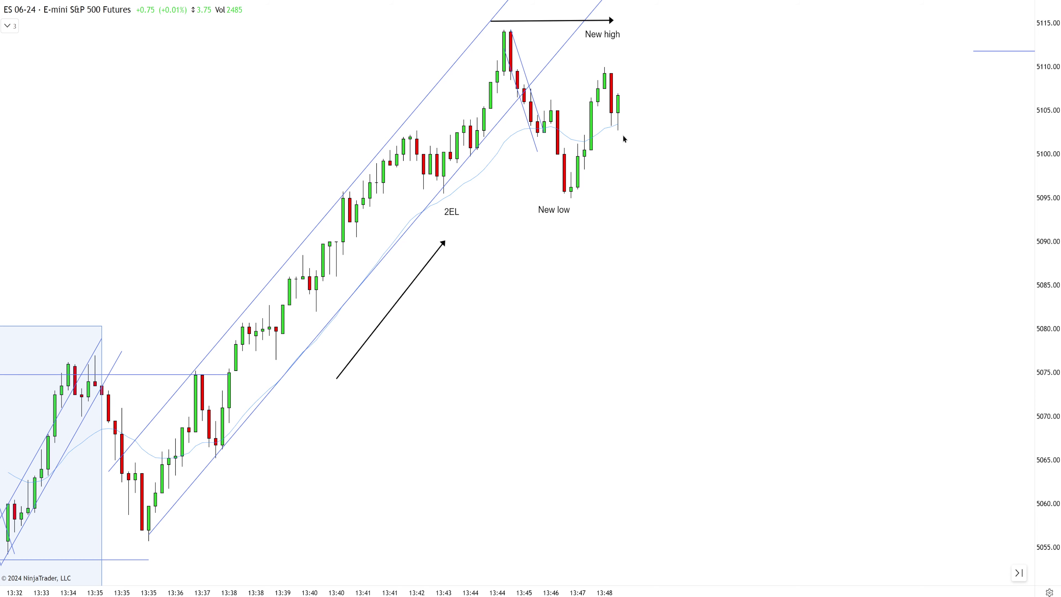
left_click(615, 146)
type("HL")
left_click(630, 164)
left_click_drag(455, 215, 546, 203)
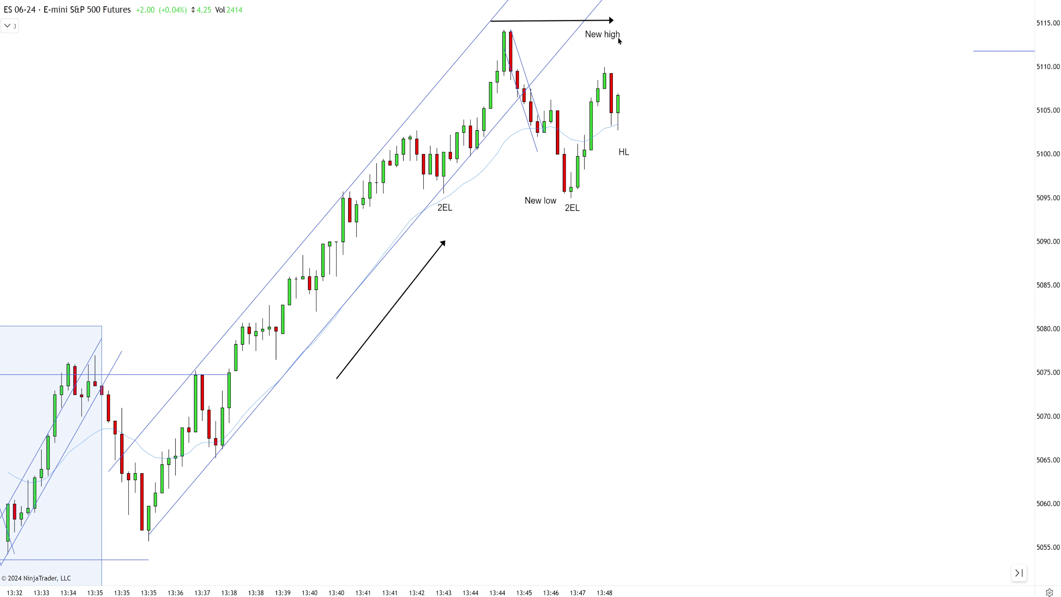
Step: Place a copy of the green up arrow under the 13:48 "HL" bar and a red down arrow in the empty area ahead of price
scroll(383, 218, "down", 3)
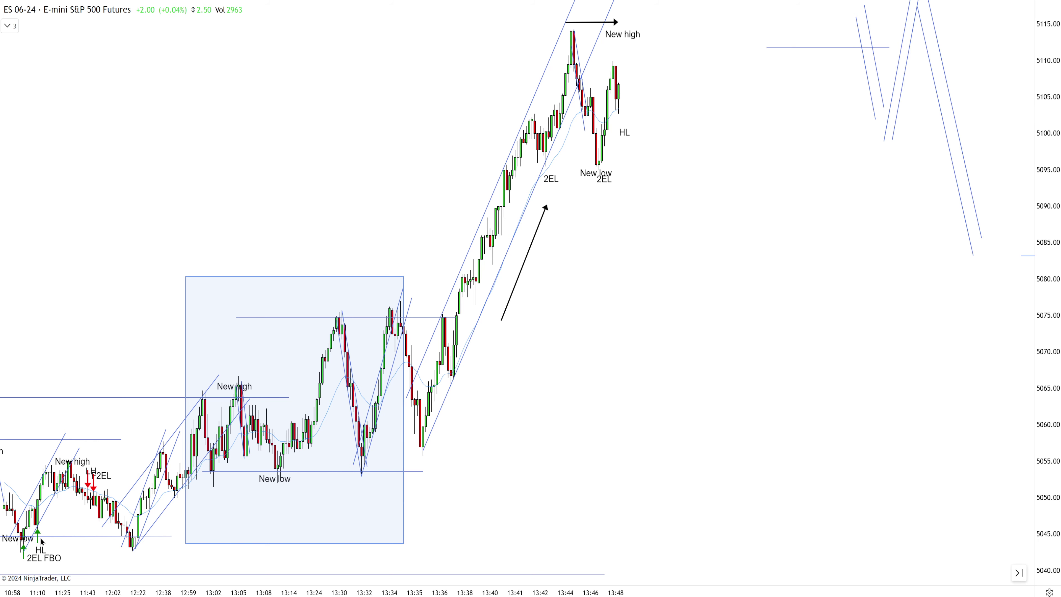
left_click_drag(37, 539, 618, 122)
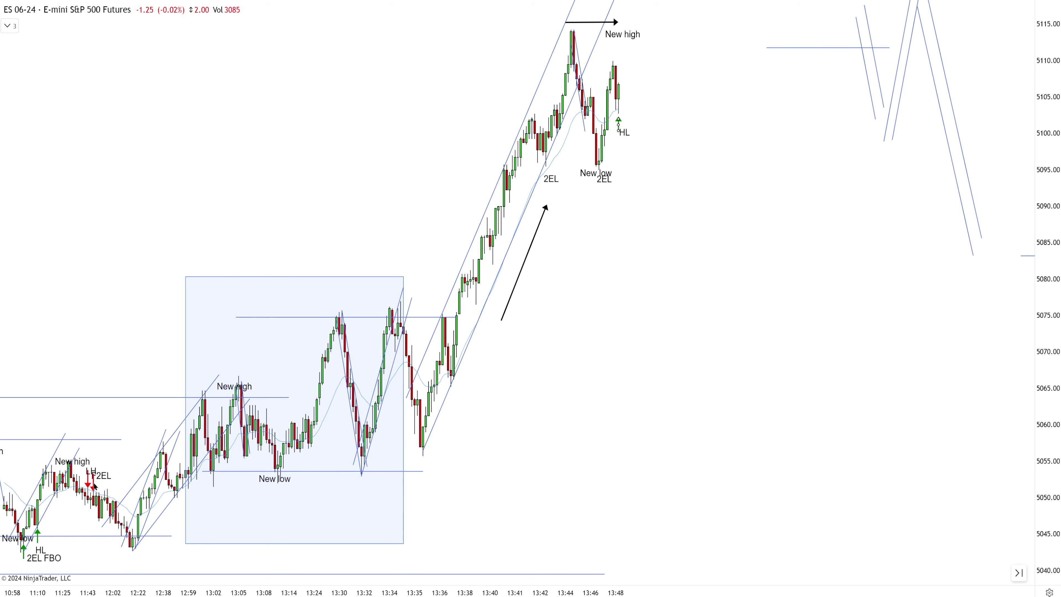
left_click_drag(93, 486, 656, 147)
scroll(657, 158, "up", 3)
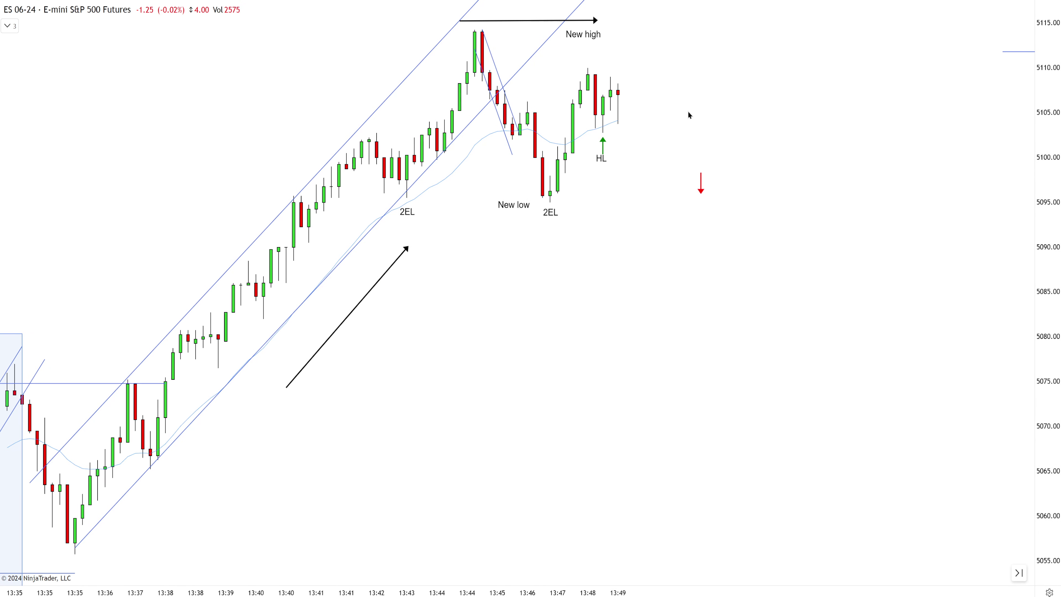
Step: Mark the 13:49 bar with a black up arrow beneath it and a "2EL F2ES" label
left_click(622, 145)
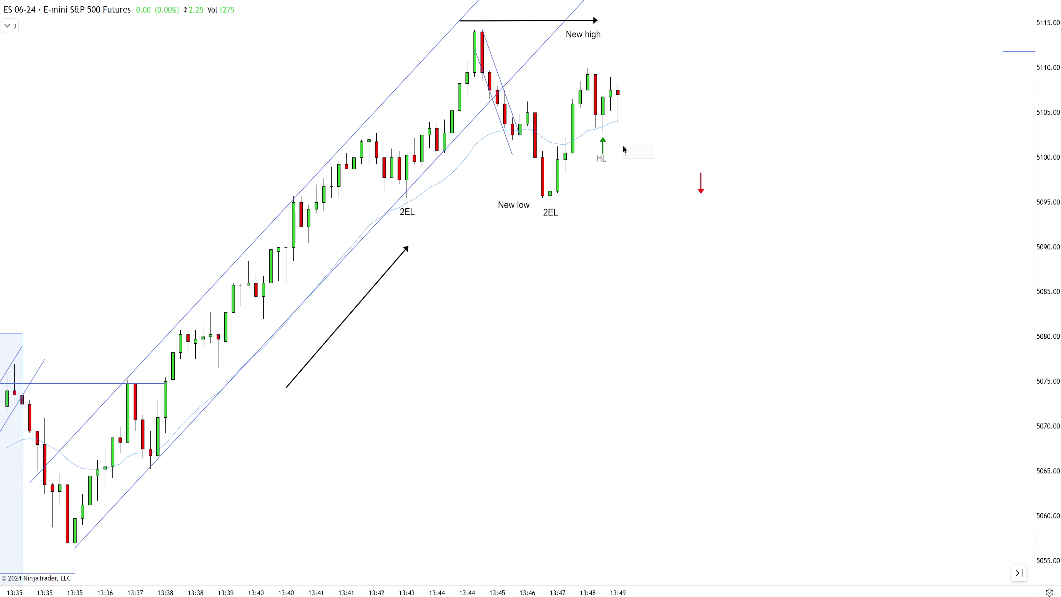
type("2EL F2ES")
key("Return")
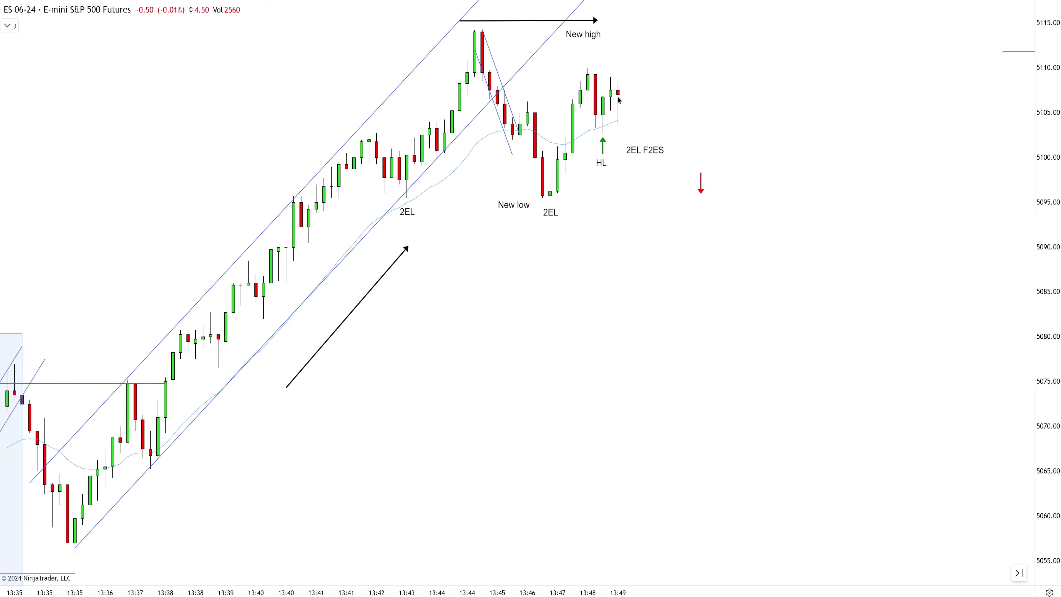
mouse_move(617, 155)
left_mouse_down()
mouse_move(618, 130)
mouse_move(630, 166)
left_mouse_up()
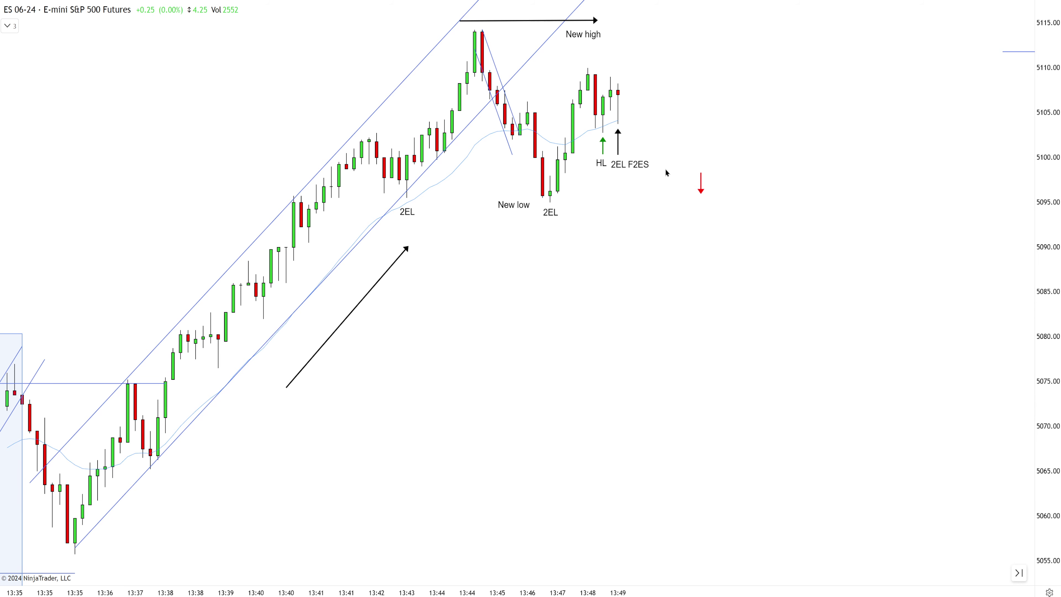
Step: Lengthen the spare red down arrow slightly and move the "New high" label above the end of the horizontal black arrow
left_click_drag(701, 173, 701, 166)
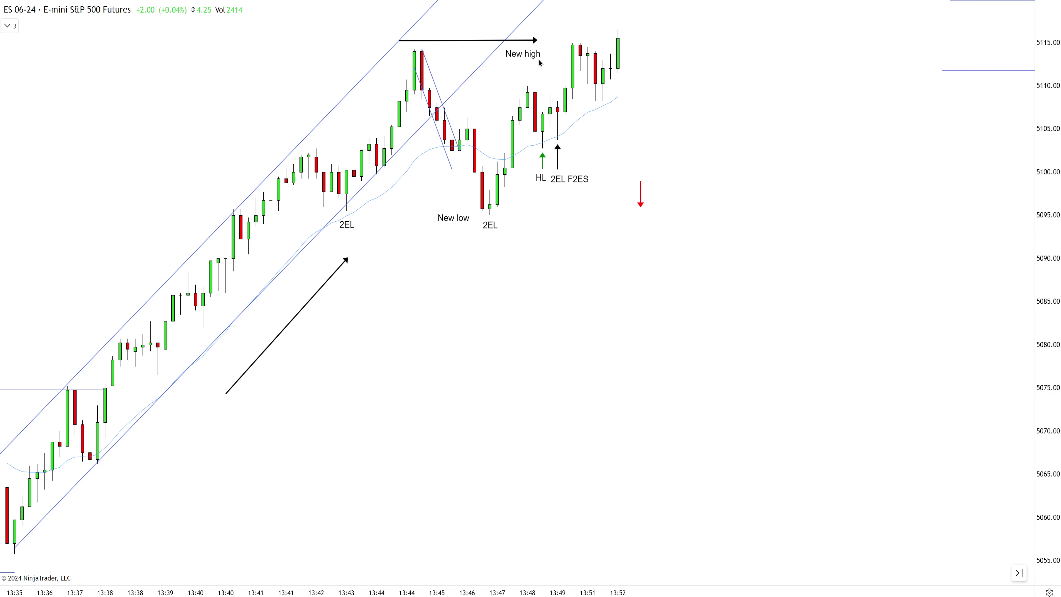
left_click_drag(514, 51, 583, 27)
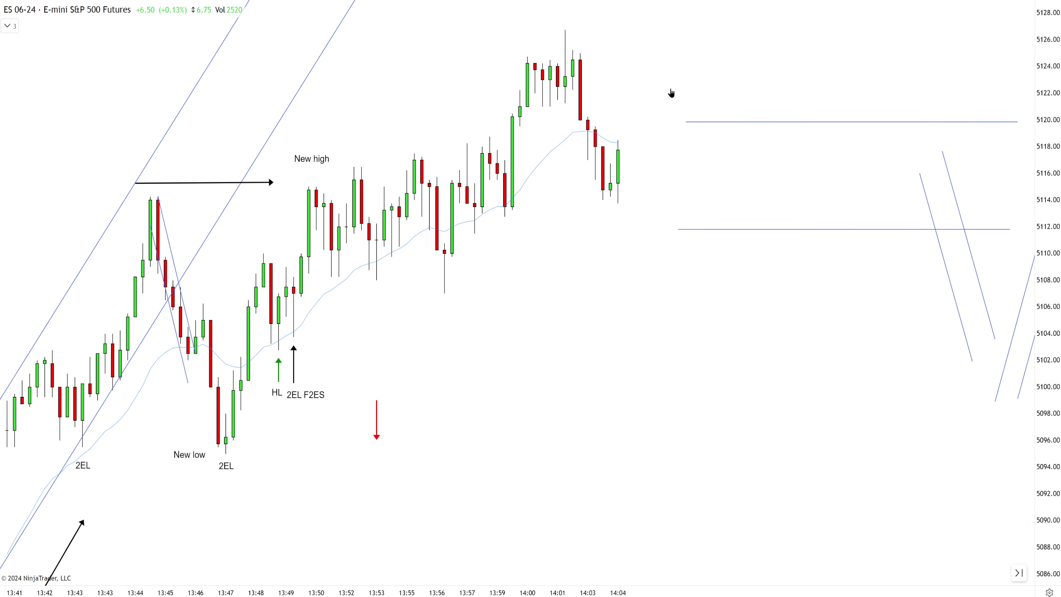
scroll(665, 93, "down", 2)
key("F3")
left_click(336, 256)
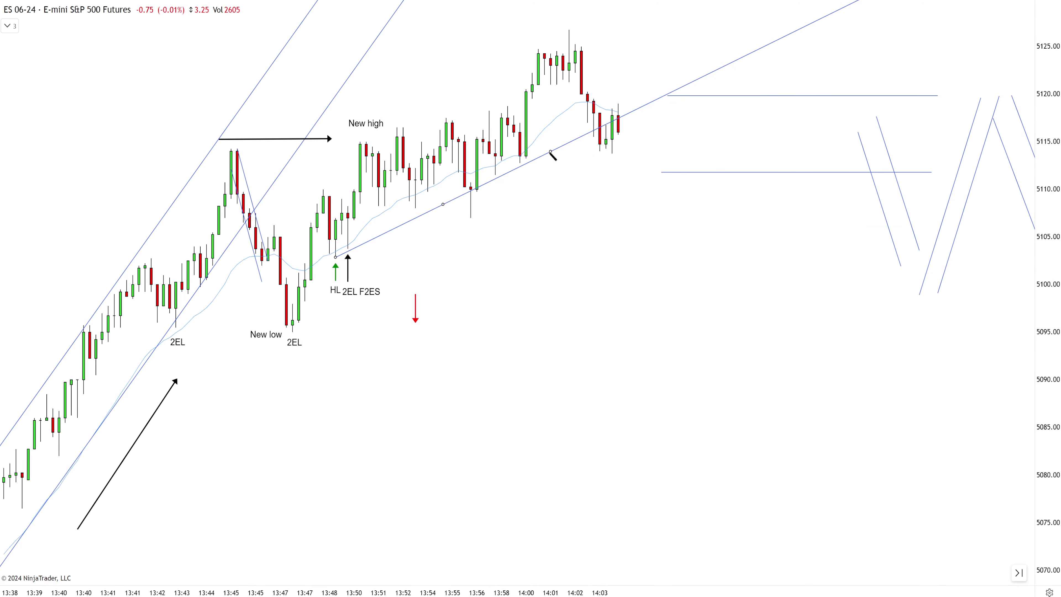
key("Escape")
key("F3")
left_click(299, 326)
key("Escape")
Step: Draw a falling channel from the 14:02 swing high, with a parallel copy of the trend line along the lows of the decline
left_click_drag(654, 105, 606, 109)
left_click(526, 29)
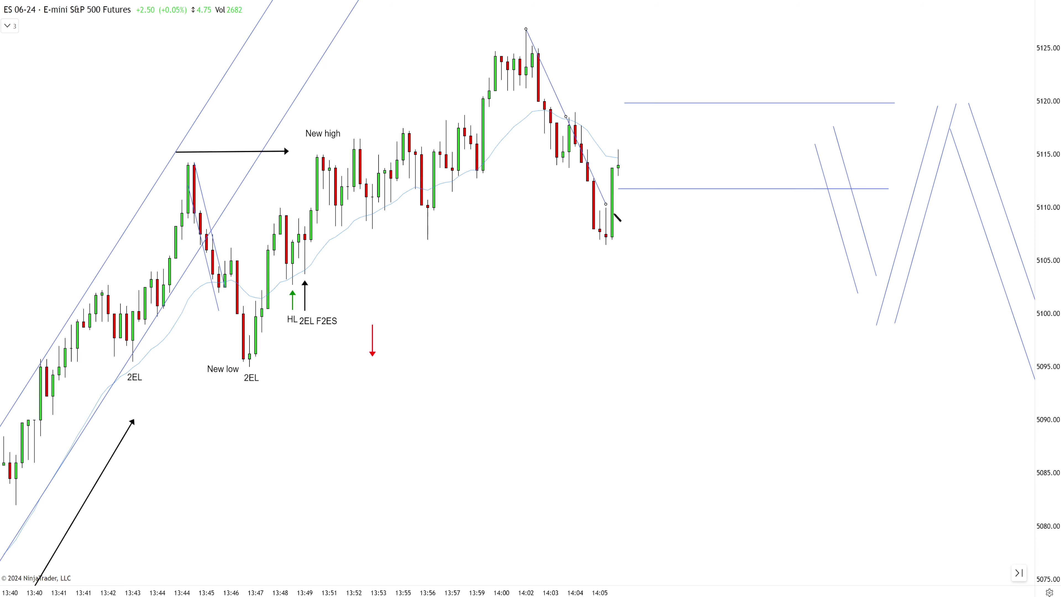
left_click(643, 248)
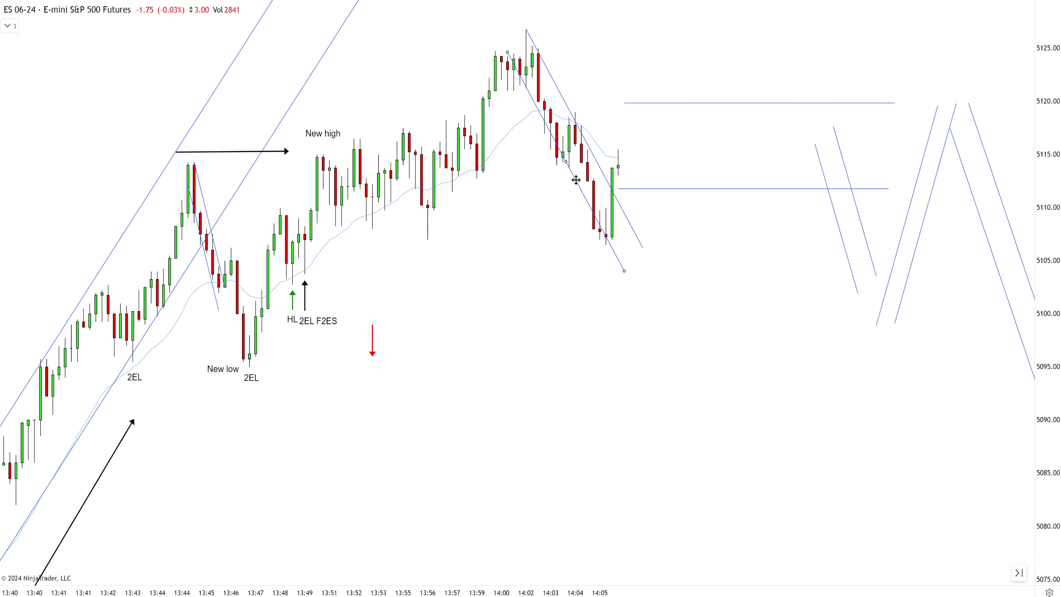
left_click(567, 182)
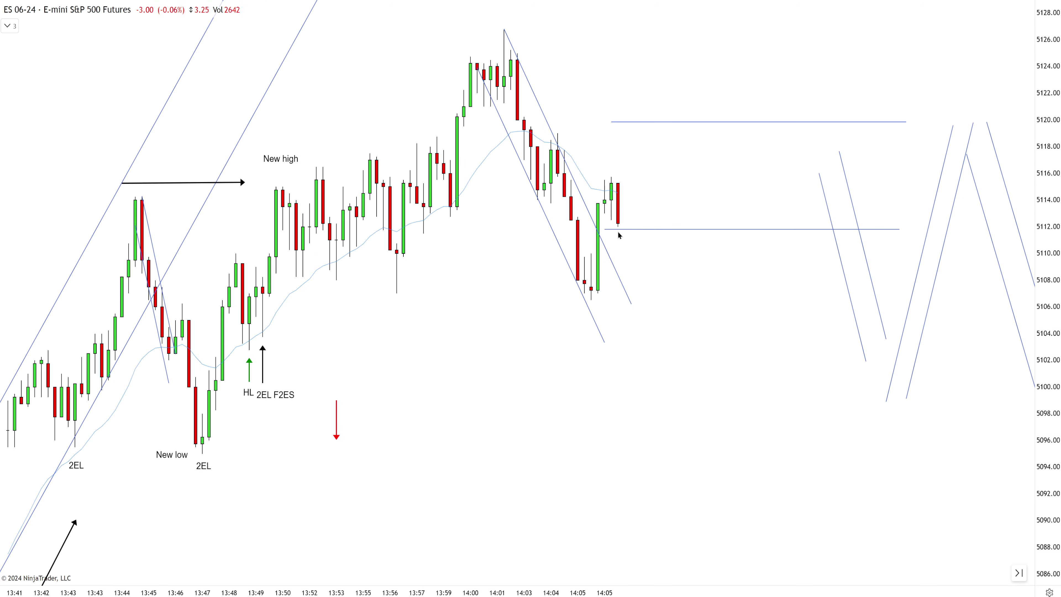
Step: Draw a short steep rising trend line along the rebound from the 14:05 low
left_click(598, 294)
left_click(618, 173)
scroll(563, 240, "down", 5)
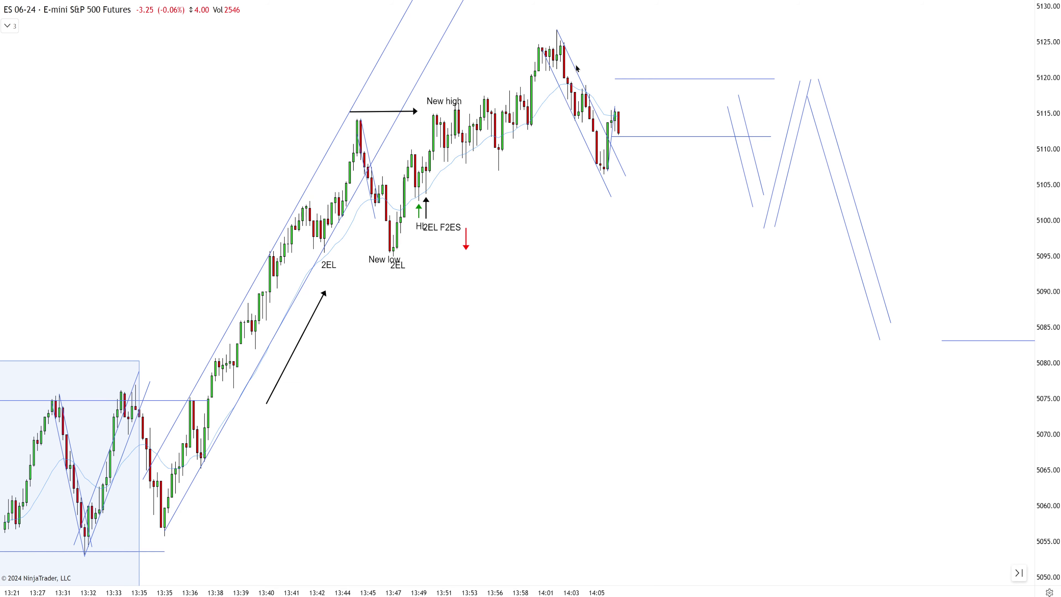
scroll(576, 68, "up", 5)
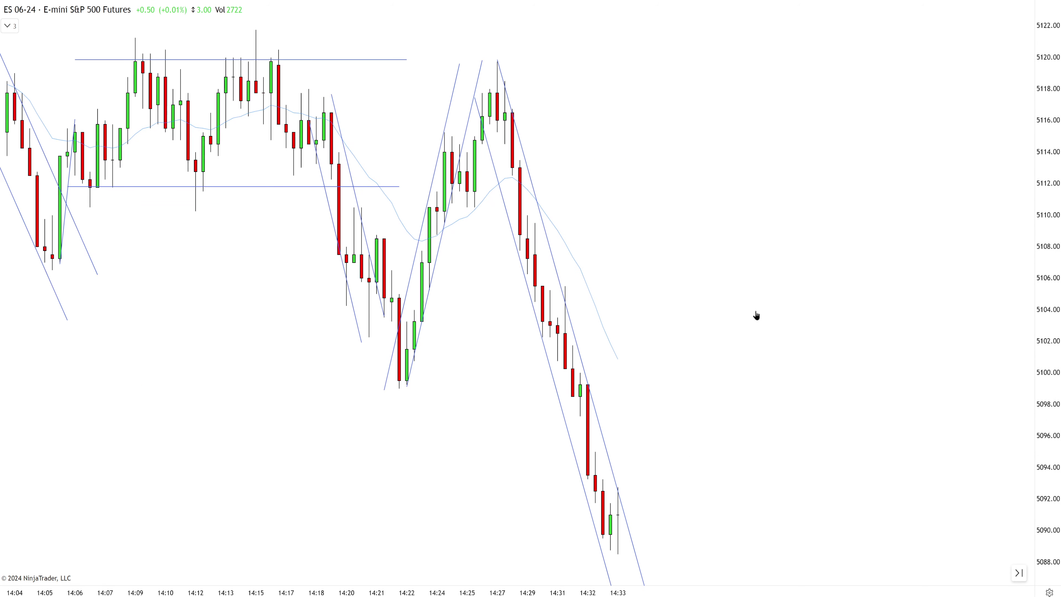
Step: Mark the pullback from the 14:33 low with a rising trend line and a horizontal black arrow beneath the low
scroll(731, 308, "down", 4)
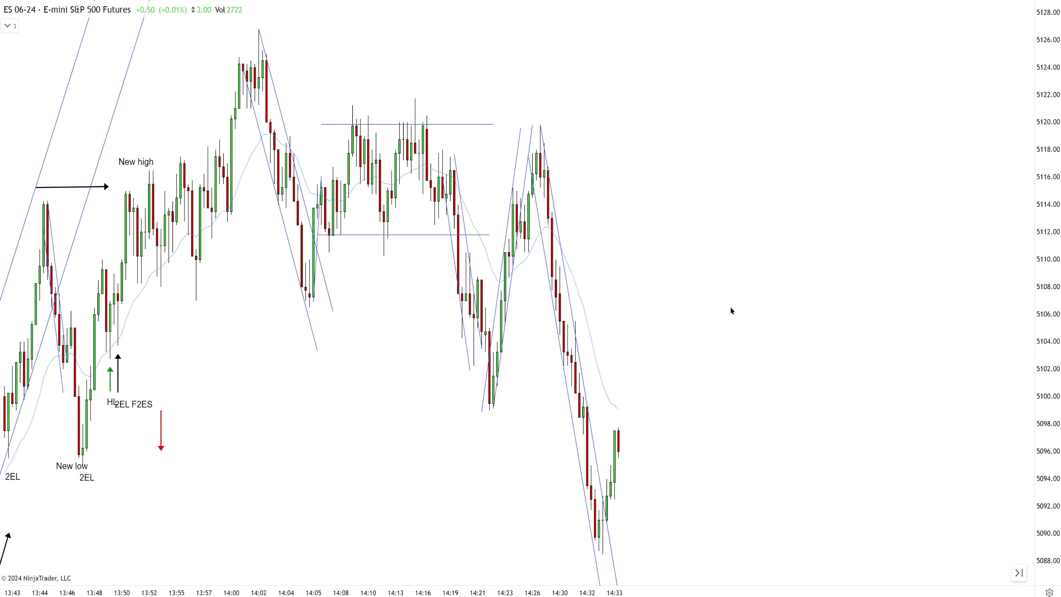
scroll(577, 449, "up", 4)
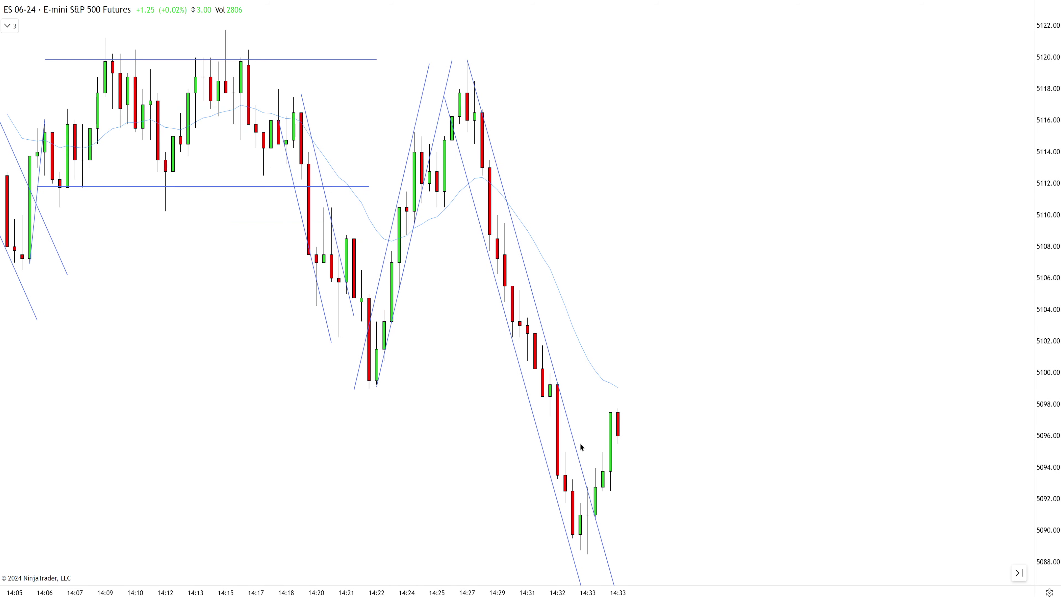
left_click(621, 568)
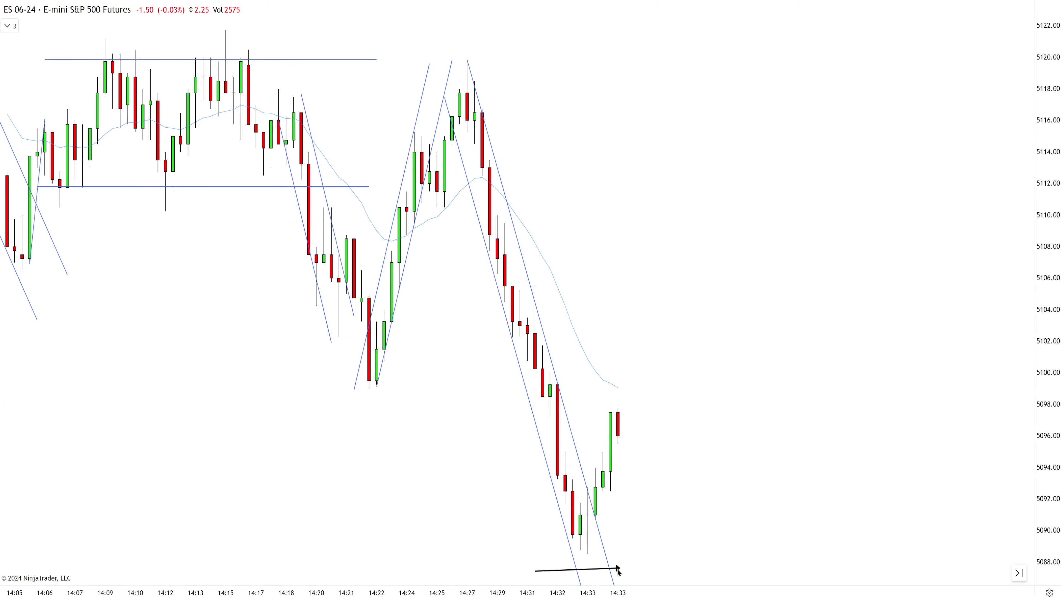
left_click(584, 553)
left_click(632, 402)
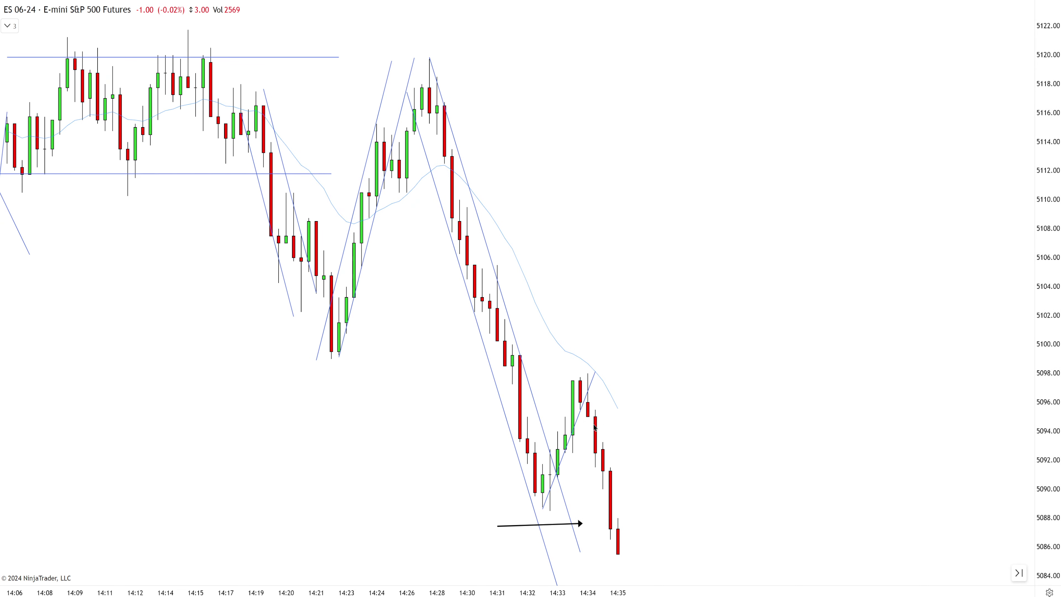
Step: Draw a wider falling channel from the 14:27 high with a parallel lower line, and a rising line along the rebound from the 14:39 low
left_click_drag(715, 467, 664, 457)
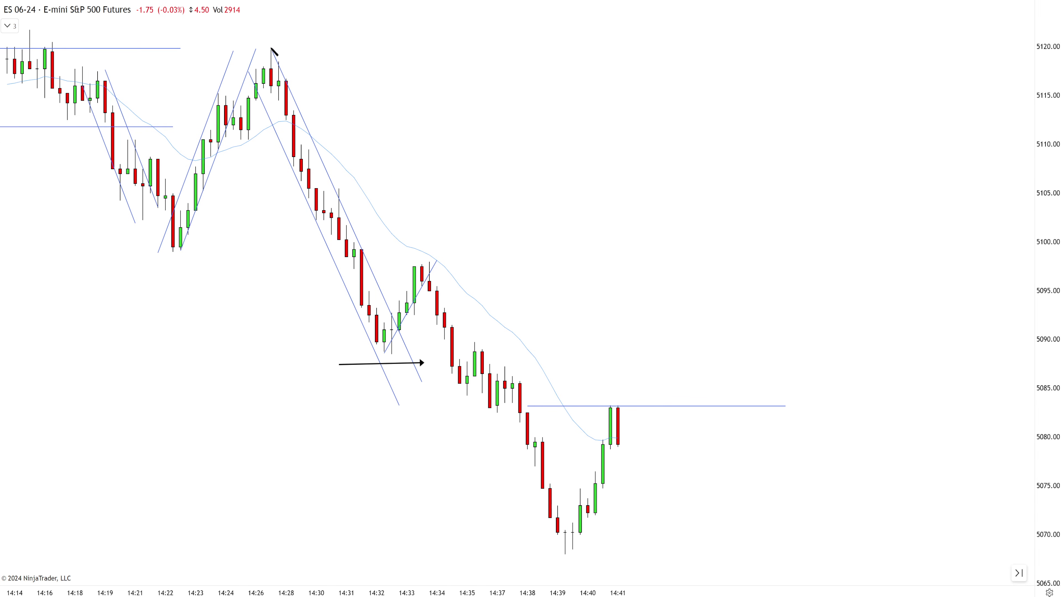
left_click(271, 47)
left_click(550, 422)
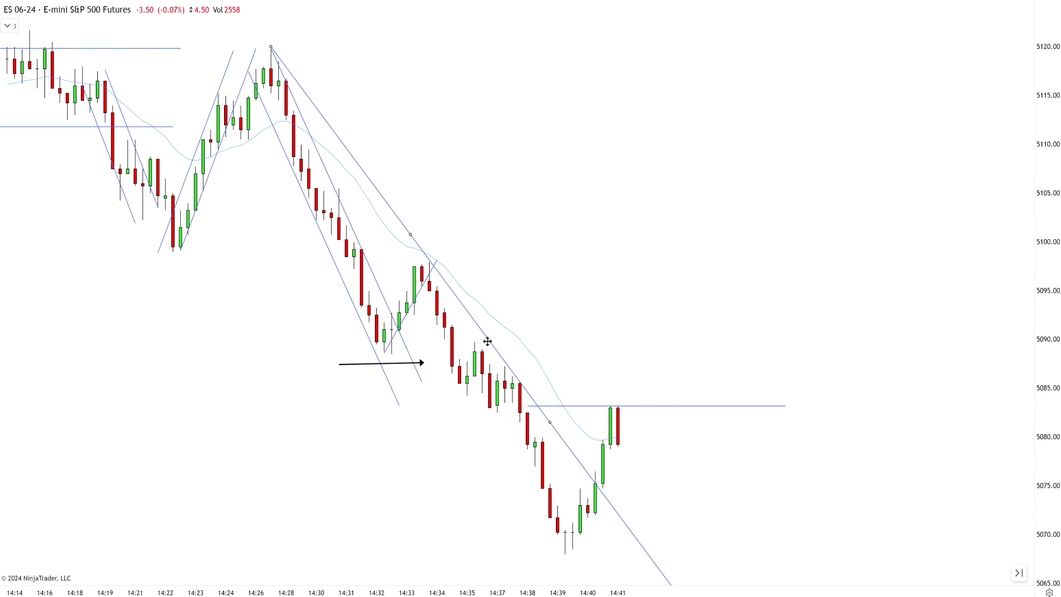
left_click_drag(487, 341, 417, 397)
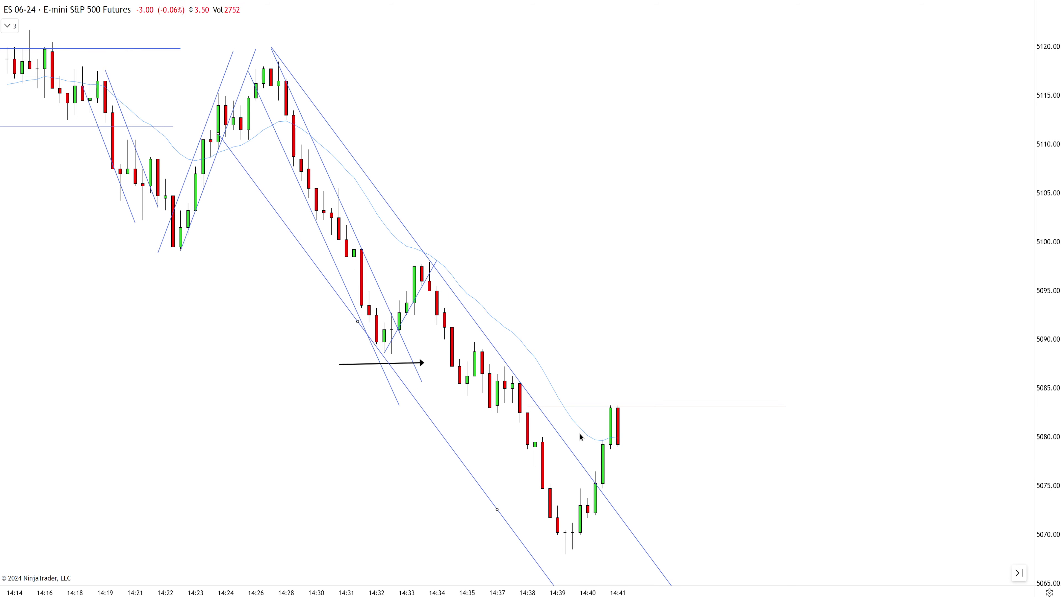
left_click(572, 551)
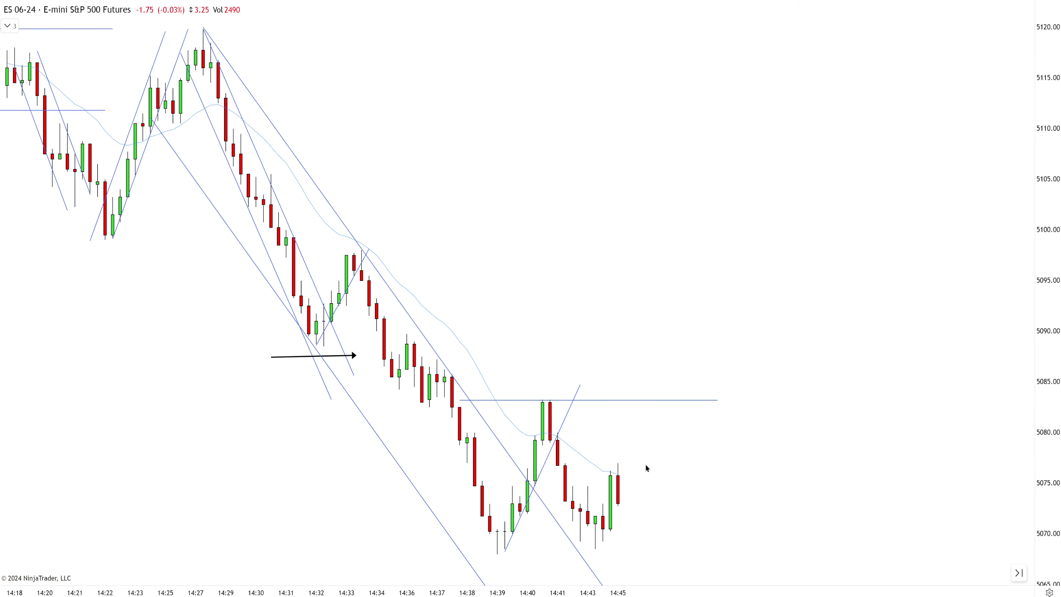
left_click_drag(734, 452, 702, 448)
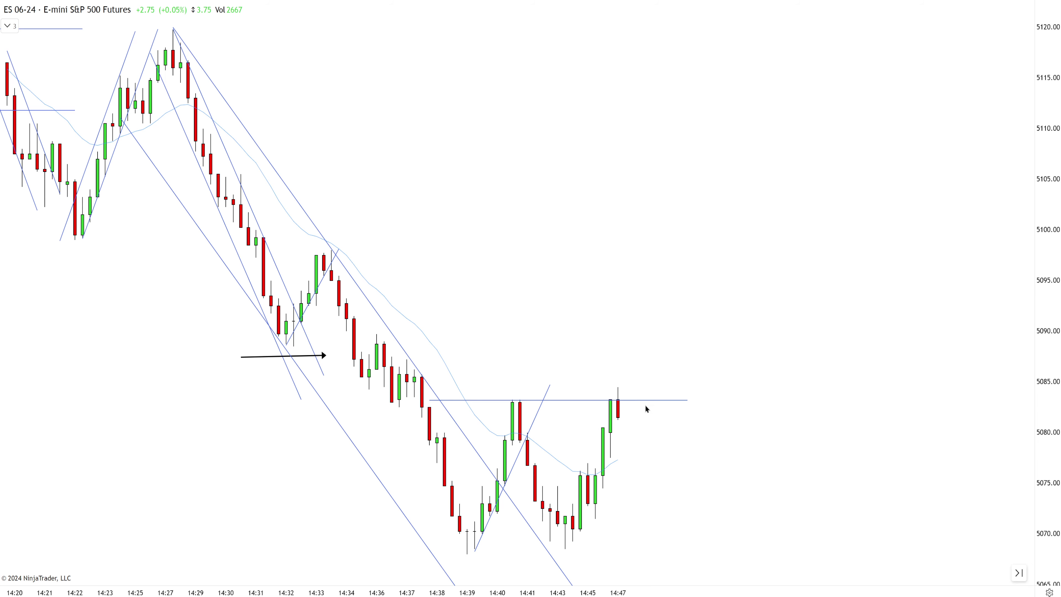
Step: Try a rising trend line beneath the 14:45 to 14:47 rally and delete it
mouse_move(580, 536)
left_mouse_down()
mouse_move(642, 423)
mouse_move(640, 388)
left_mouse_up()
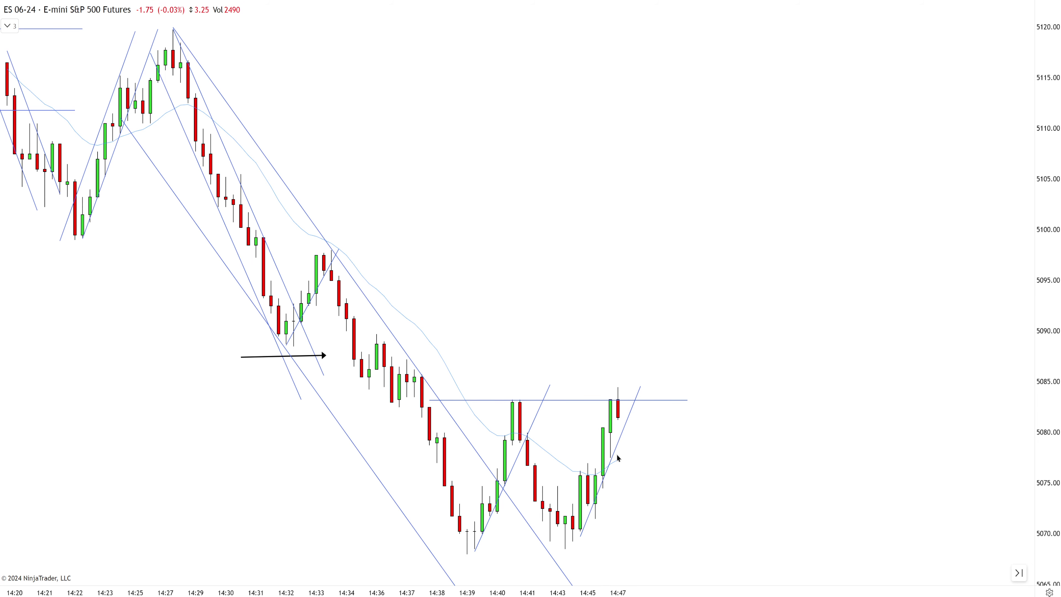
key("Delete")
Step: Draw two black arrows for the rally legs, from the 14:39 low and the 14:43 low up to the horizontal resistance line
middle_click(505, 544)
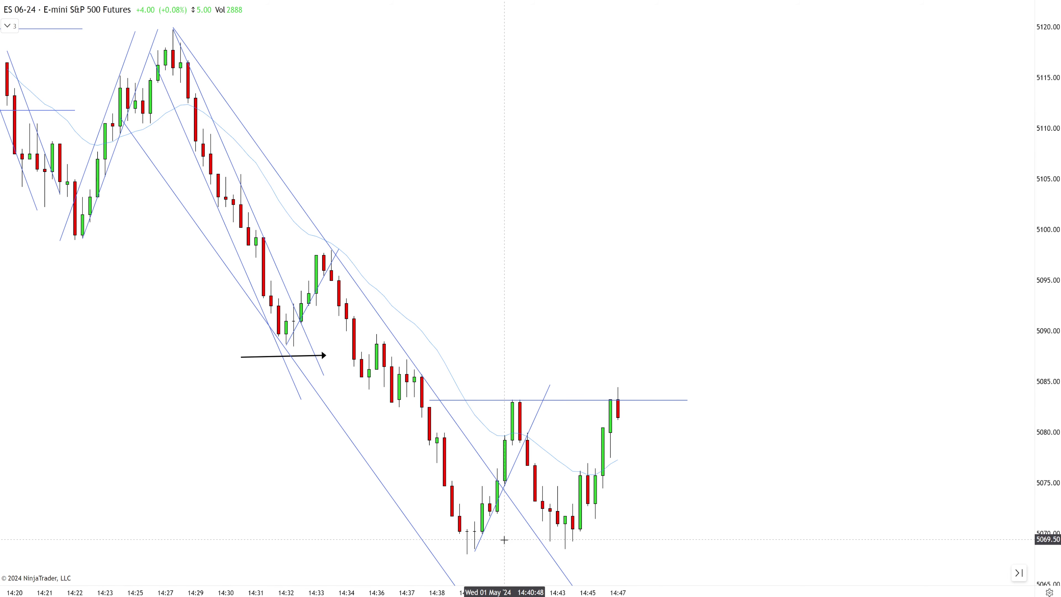
middle_click(504, 555)
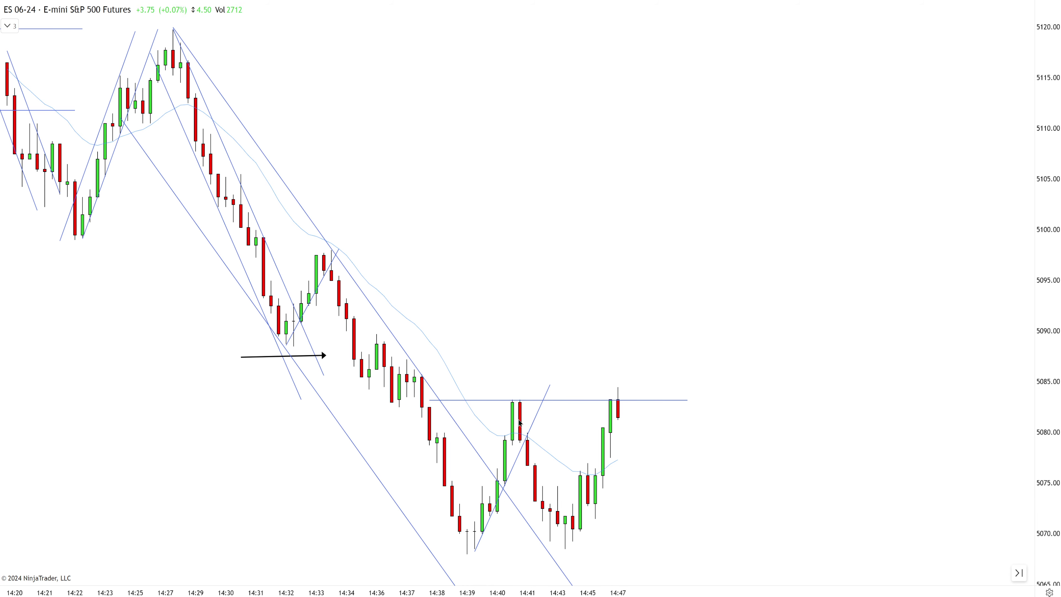
left_click_drag(467, 554, 504, 403)
left_click_drag(565, 548, 595, 402)
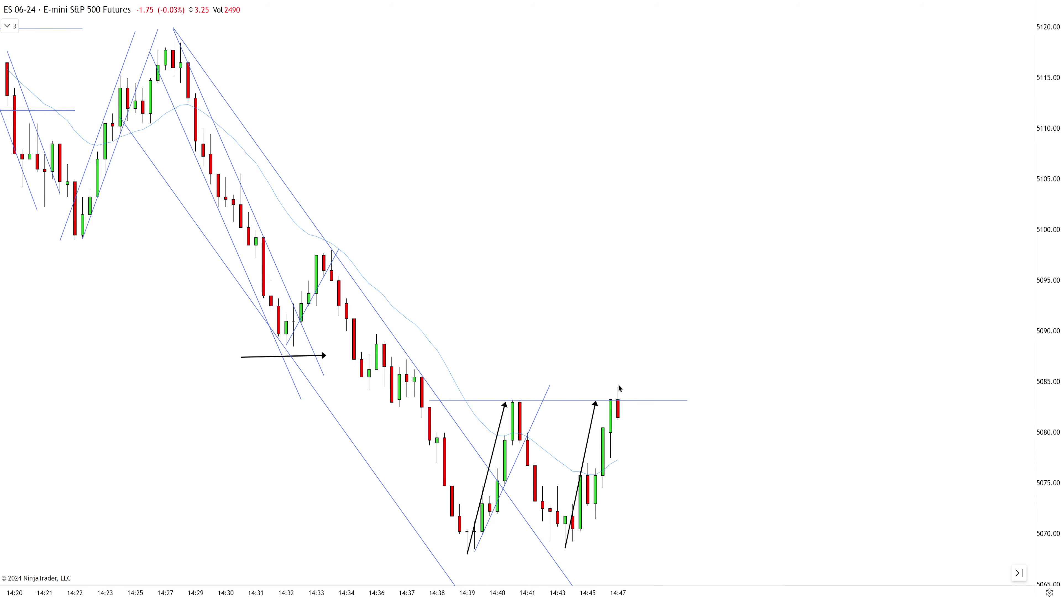
Step: Add a "2ES" label above the 14:47 bar at the resistance line and move the spare red down arrow between label and bar
left_click(612, 361)
type("2ES")
scroll(493, 307, "down", 6)
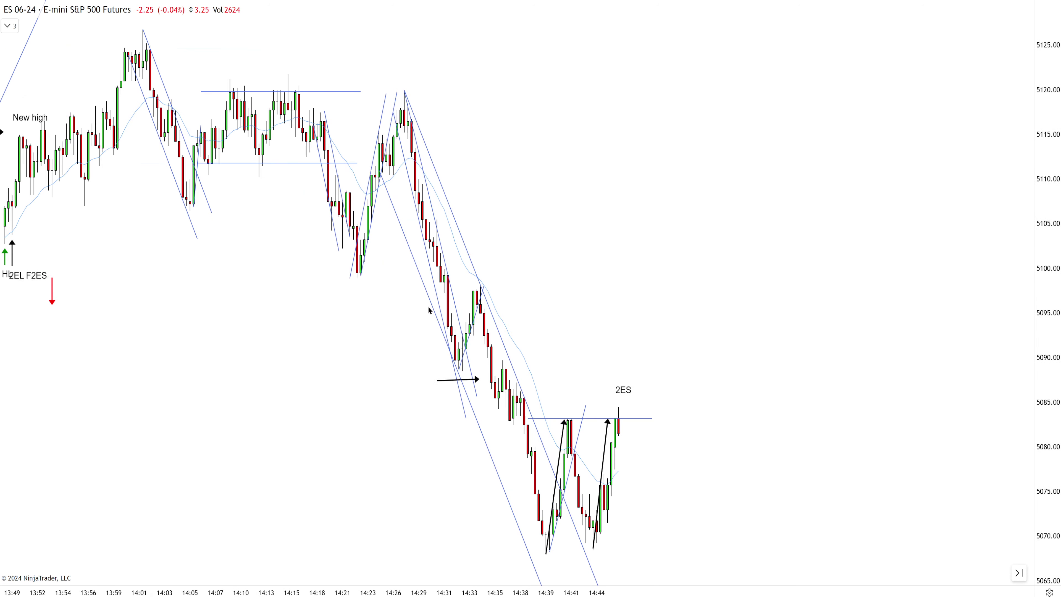
mouse_move(140, 293)
left_mouse_down()
mouse_move(589, 360)
mouse_move(617, 384)
mouse_move(629, 370)
mouse_move(630, 380)
mouse_move(625, 359)
left_mouse_up()
scroll(622, 380, "up", 4)
scroll(692, 426, "up", 4)
left_click_drag(754, 459, 739, 456)
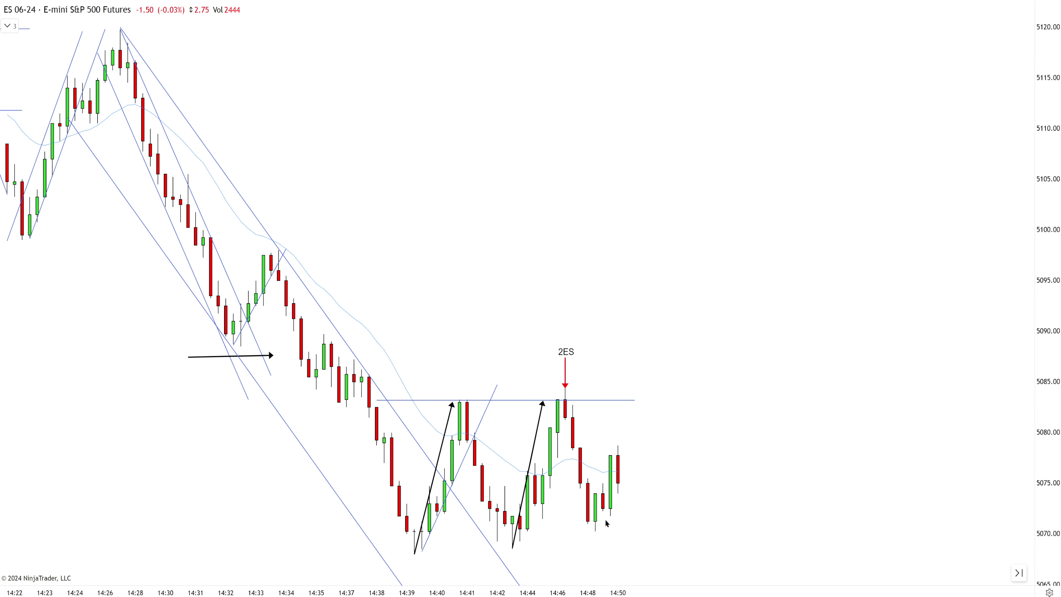
Step: Mark the 14:50 bar with an "F2EL 2ES" label and a copy of the red down arrow above its high
left_click(614, 427)
type("2")
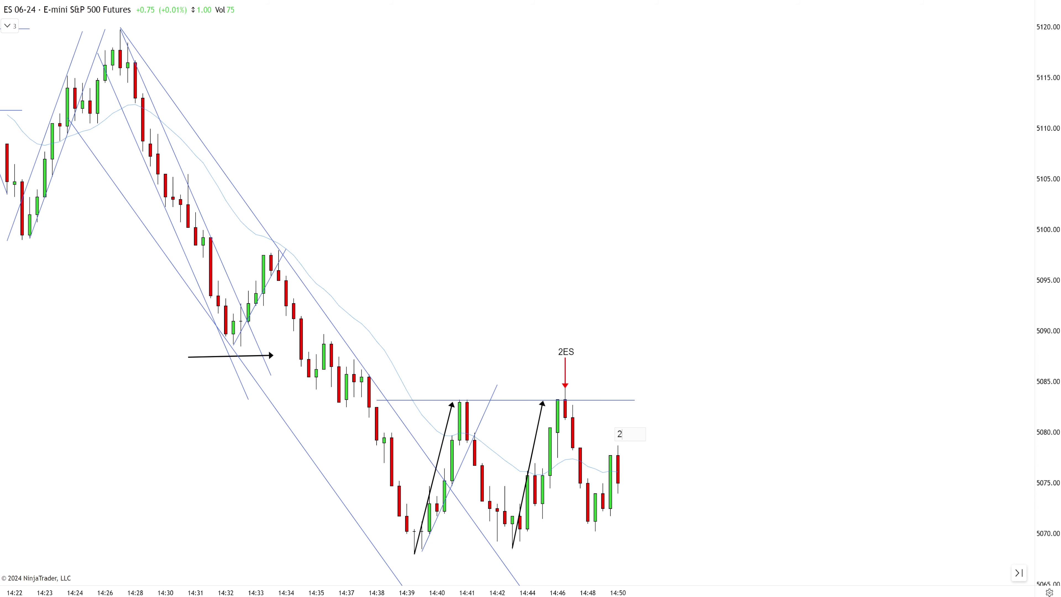
type("EL")
key("BackSpace")
key("BackSpace")
key("BackSpace")
type("F2EL 2ES")
key("Return")
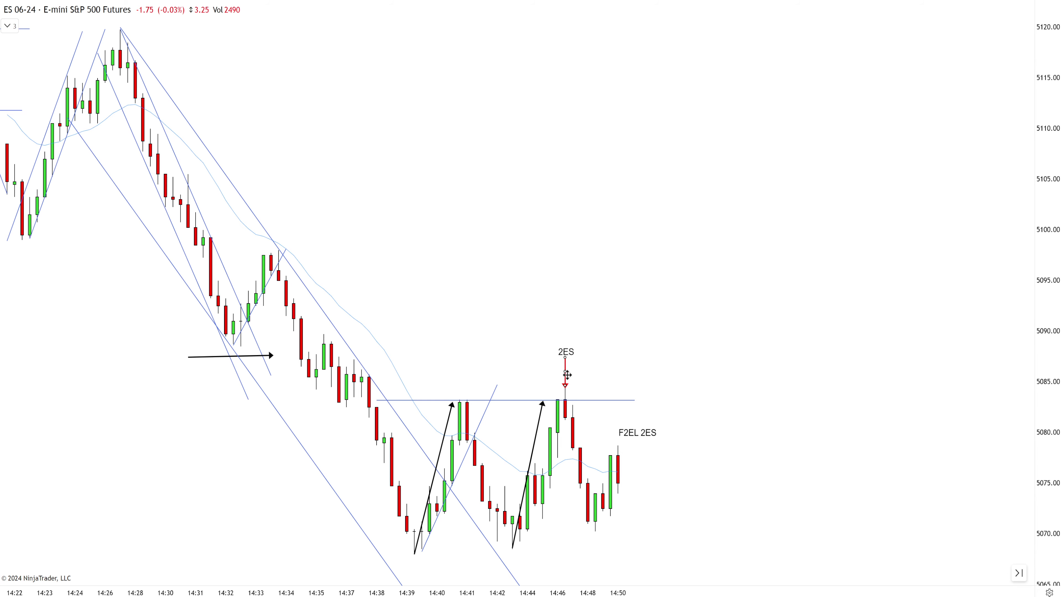
left_click_drag(566, 375, 621, 402)
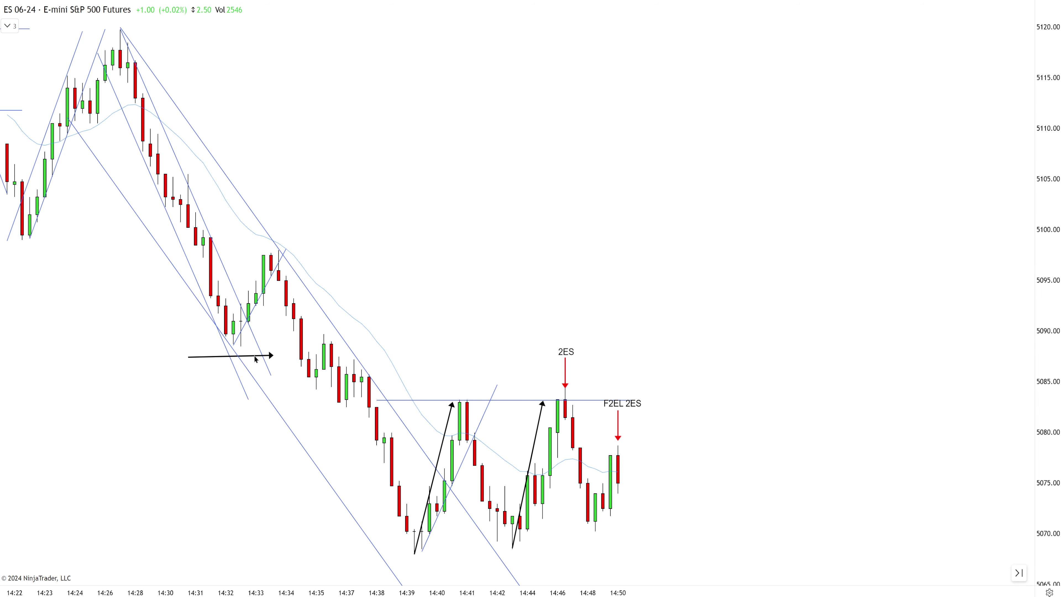
Step: Move the horizontal black arrow from the 14:33 low to just beneath the 14:39 low
left_click_drag(269, 356, 441, 566)
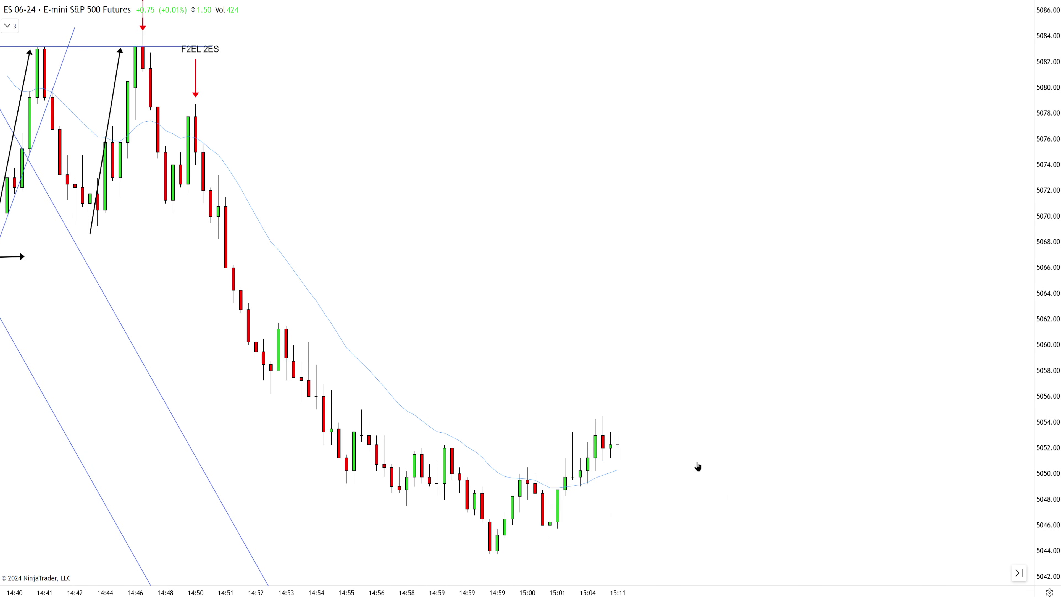
left_click_drag(580, 456, 792, 297)
scroll(691, 217, "down", 4)
scroll(691, 217, "left", 10)
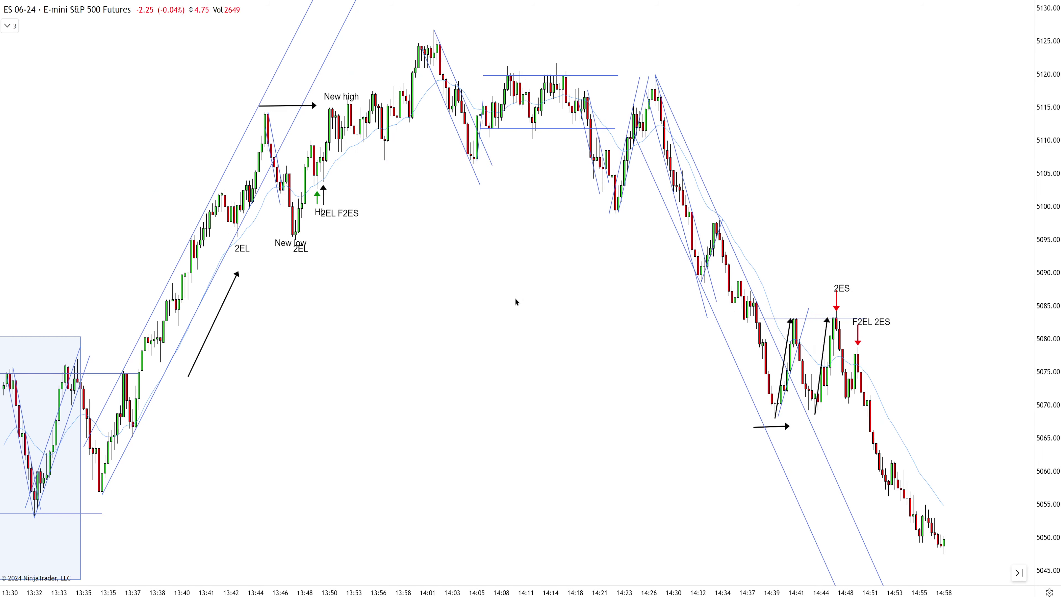
scroll(707, 351, "left", 10)
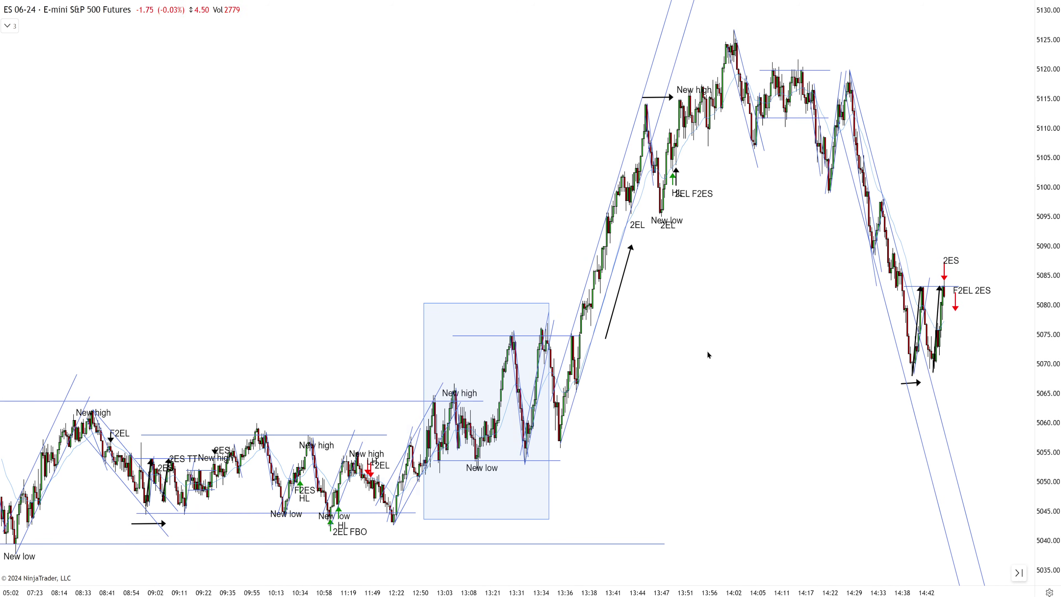